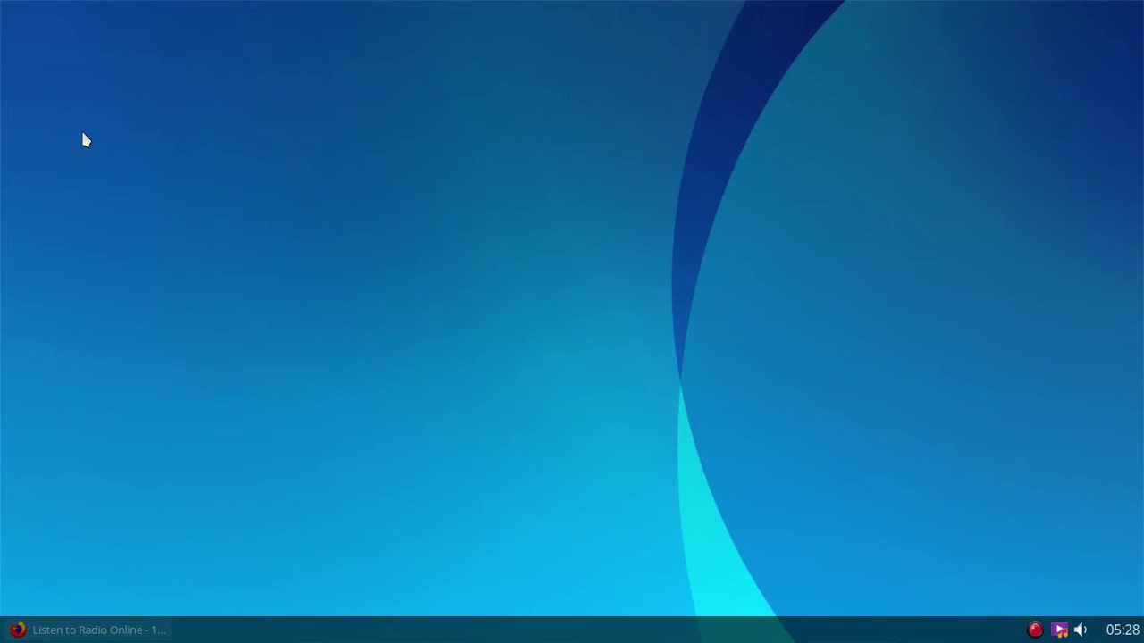
Restore the minimized Firefox window showing fmradiofree.com's US radio station directory.
left_click(38, 632)
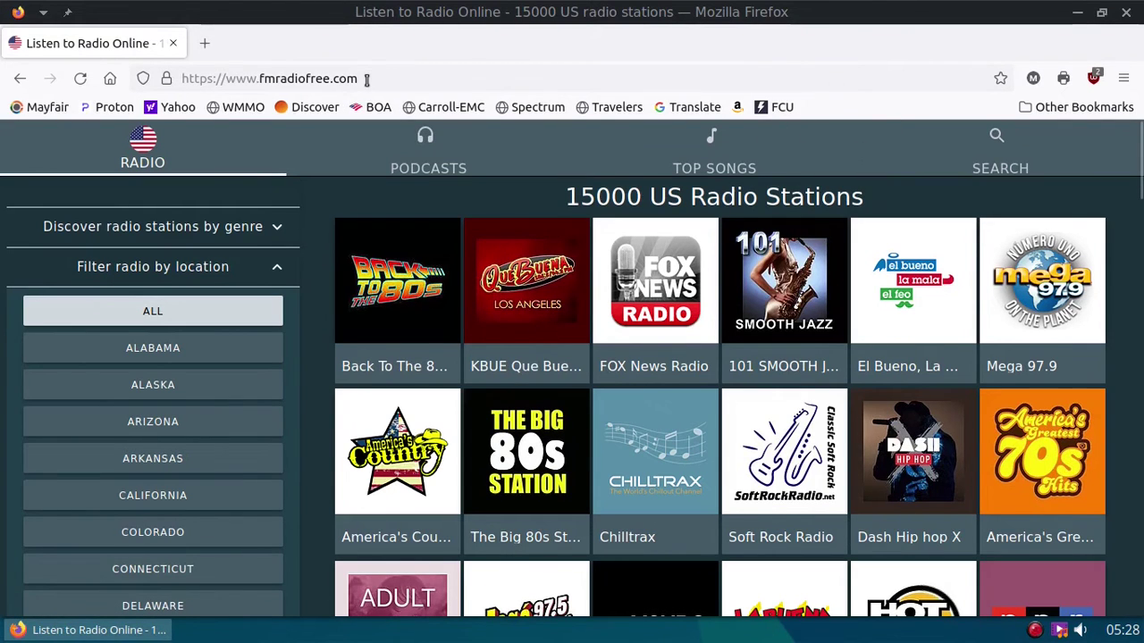
left_click_drag(358, 78, 189, 78)
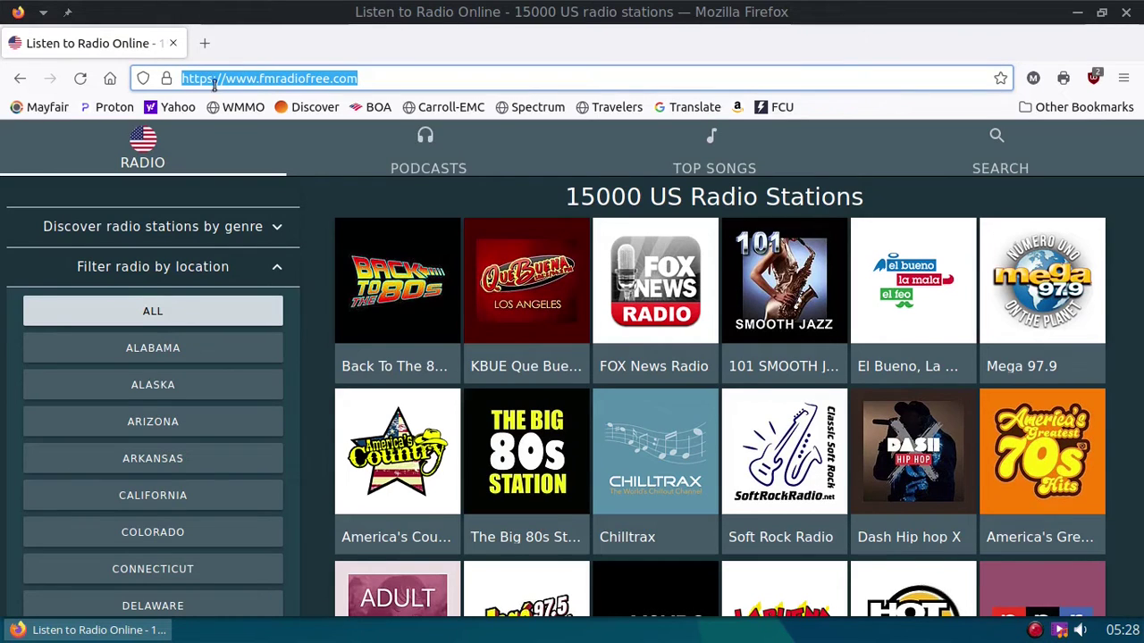
left_click(419, 75)
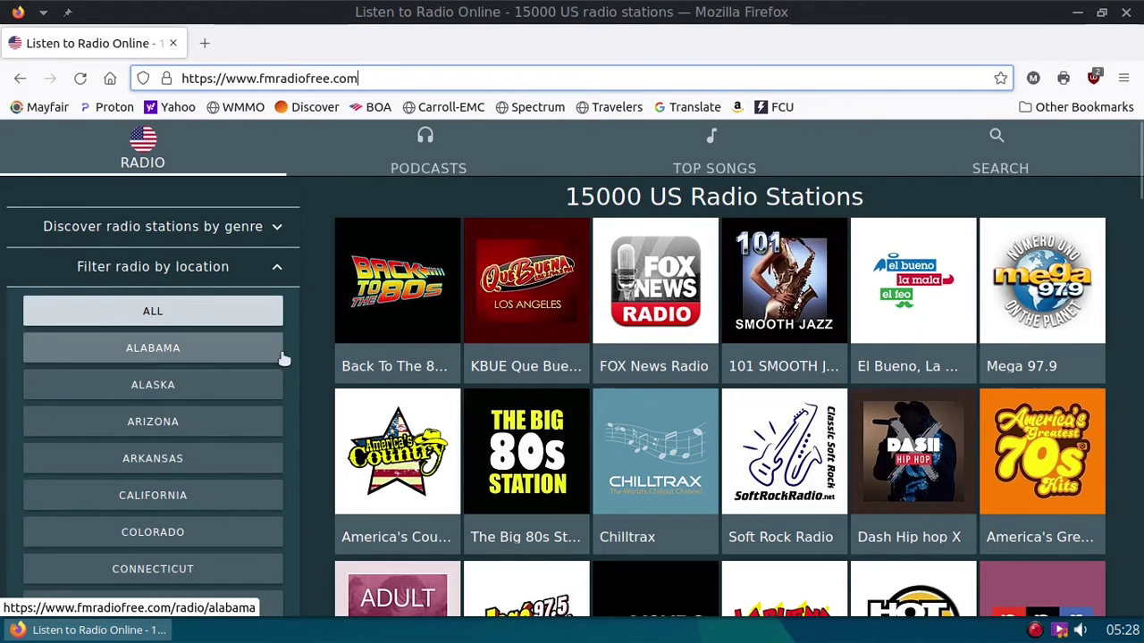
scroll(309, 349, "down", 4)
scroll(308, 349, "down", 2)
scroll(309, 349, "down", 4)
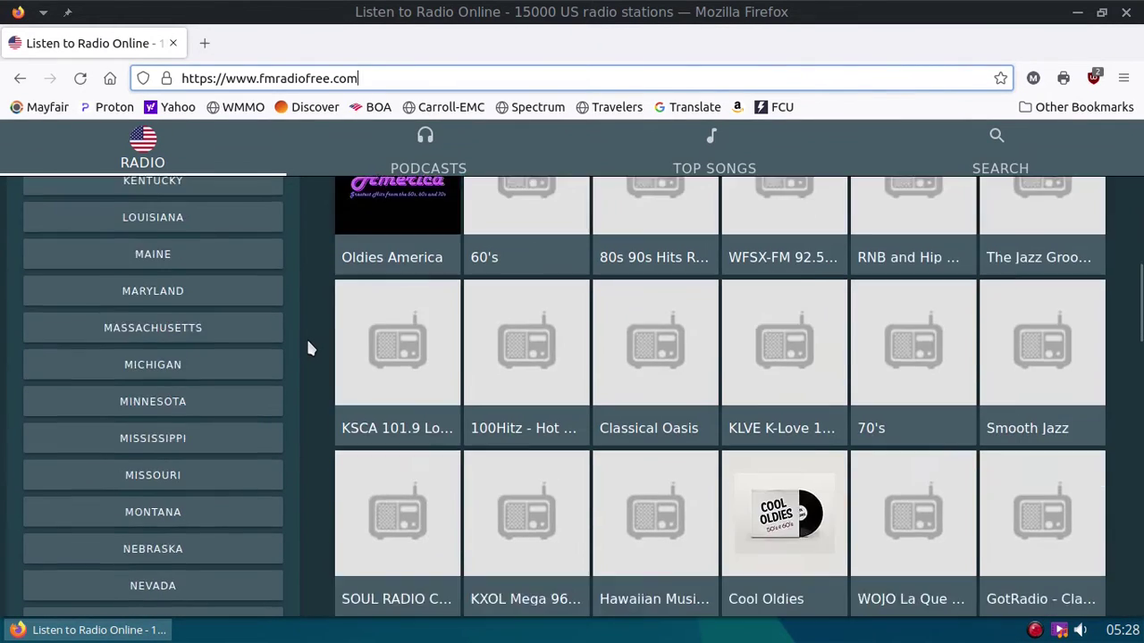
scroll(308, 348, "down", 3)
scroll(308, 348, "down", 2)
scroll(308, 348, "down", 4)
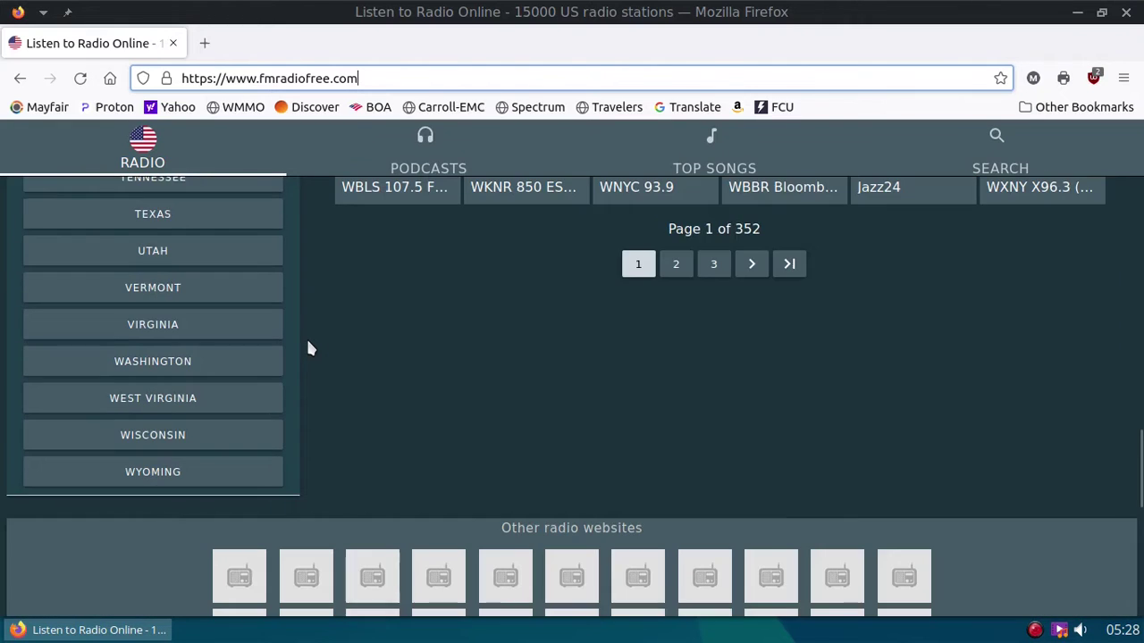
scroll(309, 348, "down", 4)
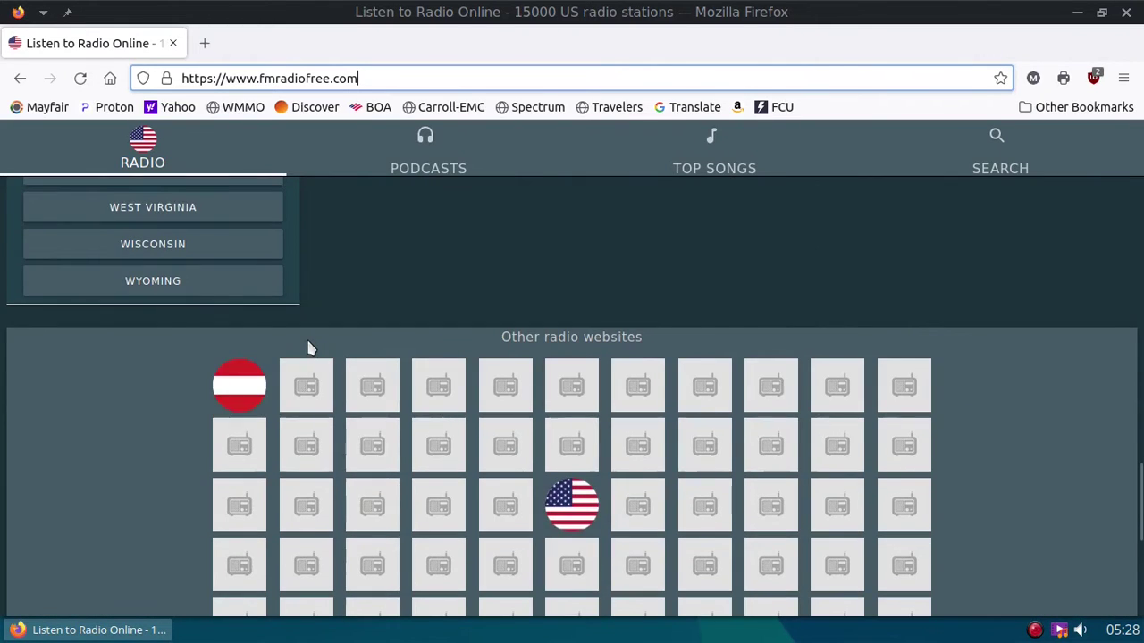
scroll(404, 334, "up", 6)
scroll(405, 334, "up", 5)
scroll(405, 334, "up", 5)
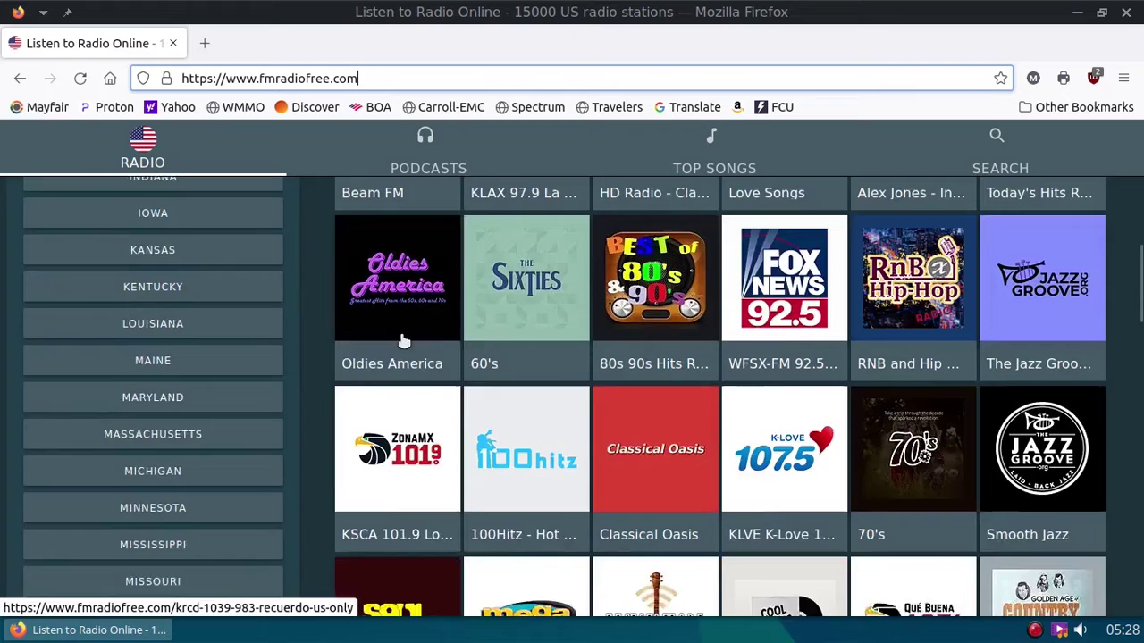
scroll(403, 340, "up", 5)
scroll(403, 340, "up", 2)
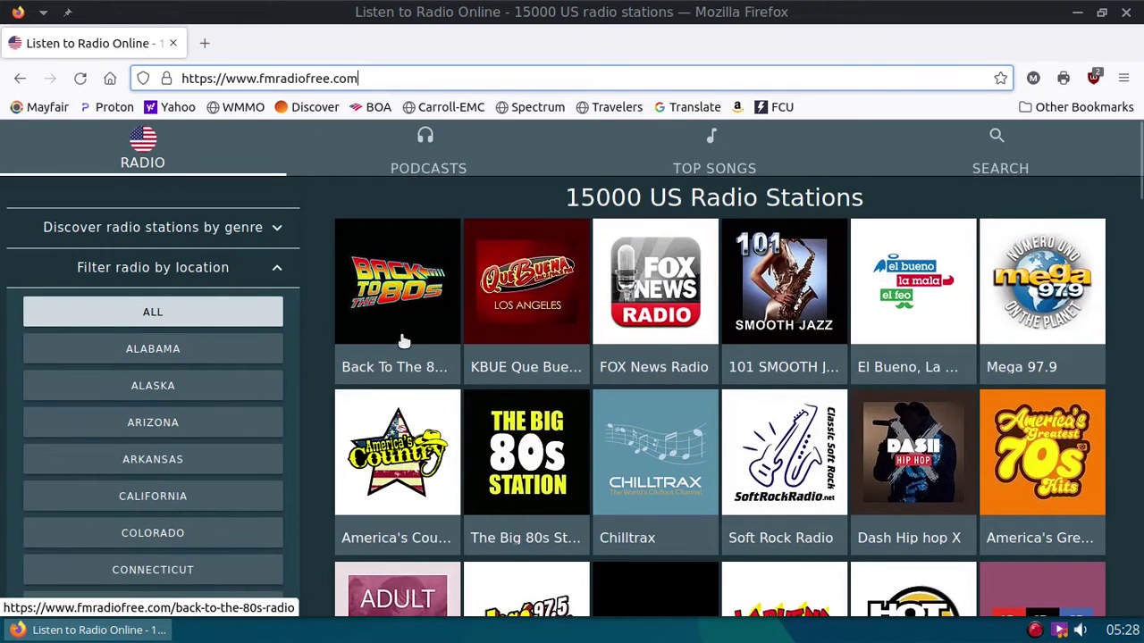
Search fmradiofree.com for 'metal' and browse the 18 radio station results.
left_click(1011, 158)
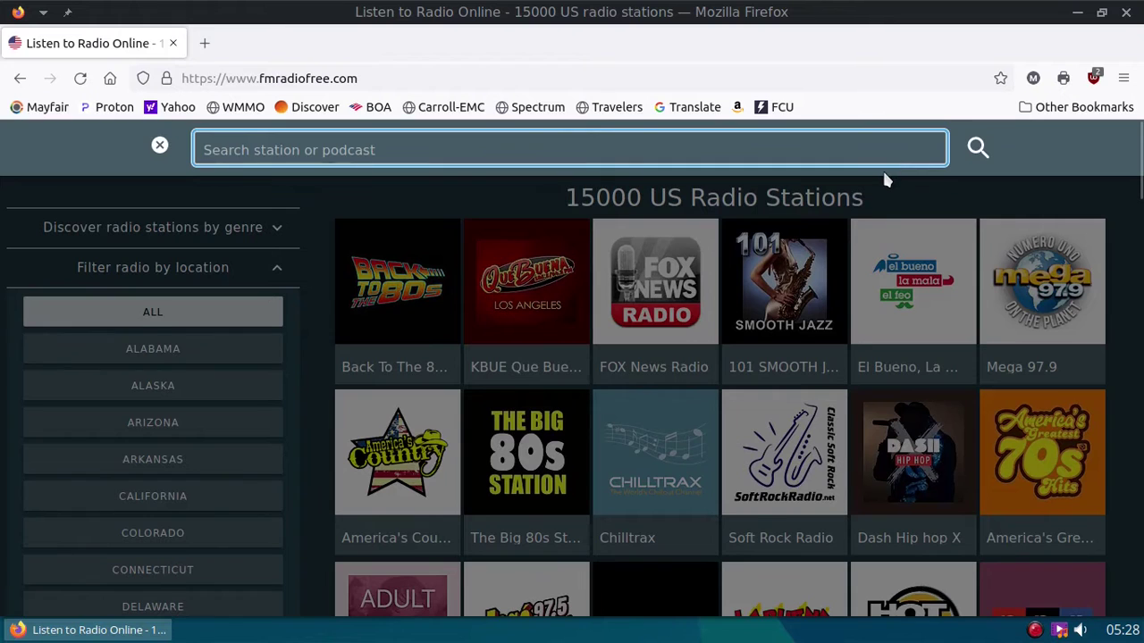
type("ma")
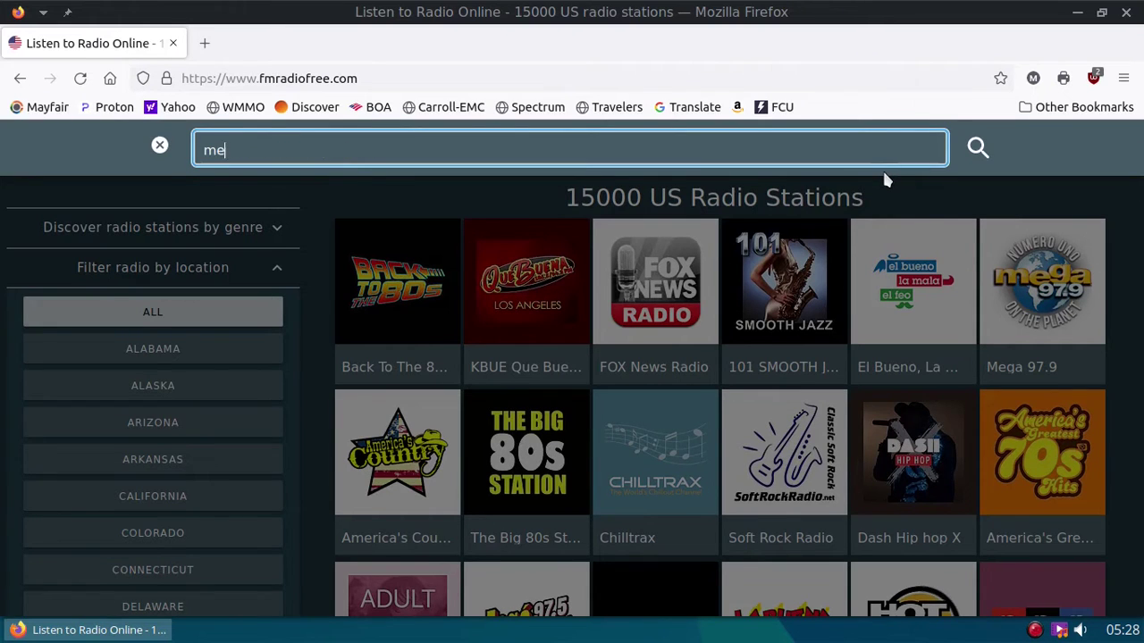
type("ta")
key("Return")
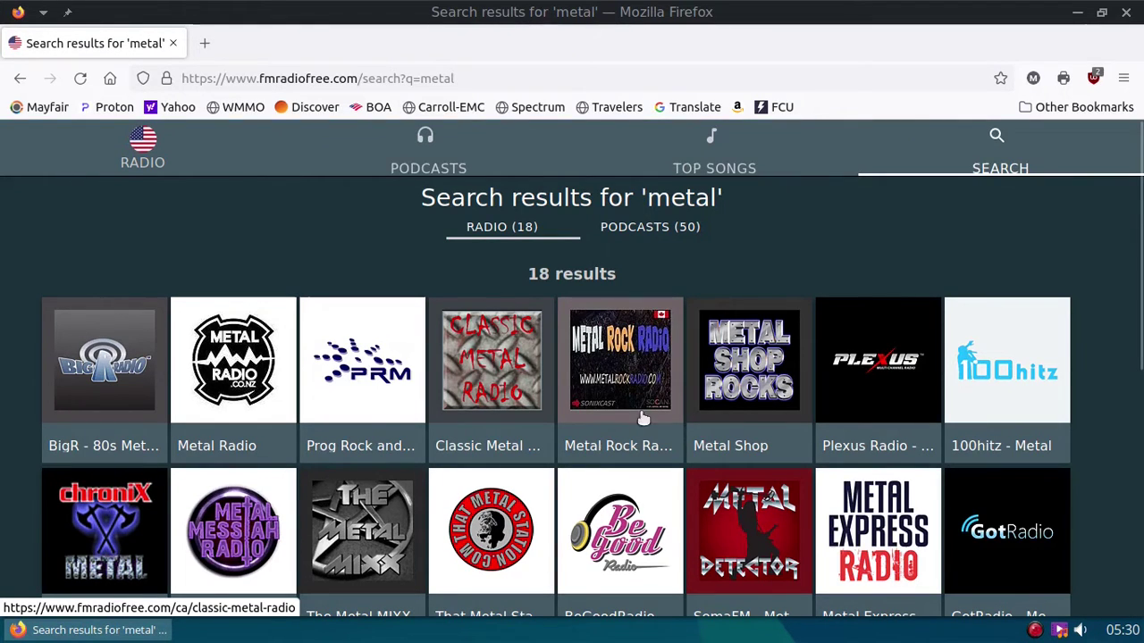
scroll(717, 397, "down", 2)
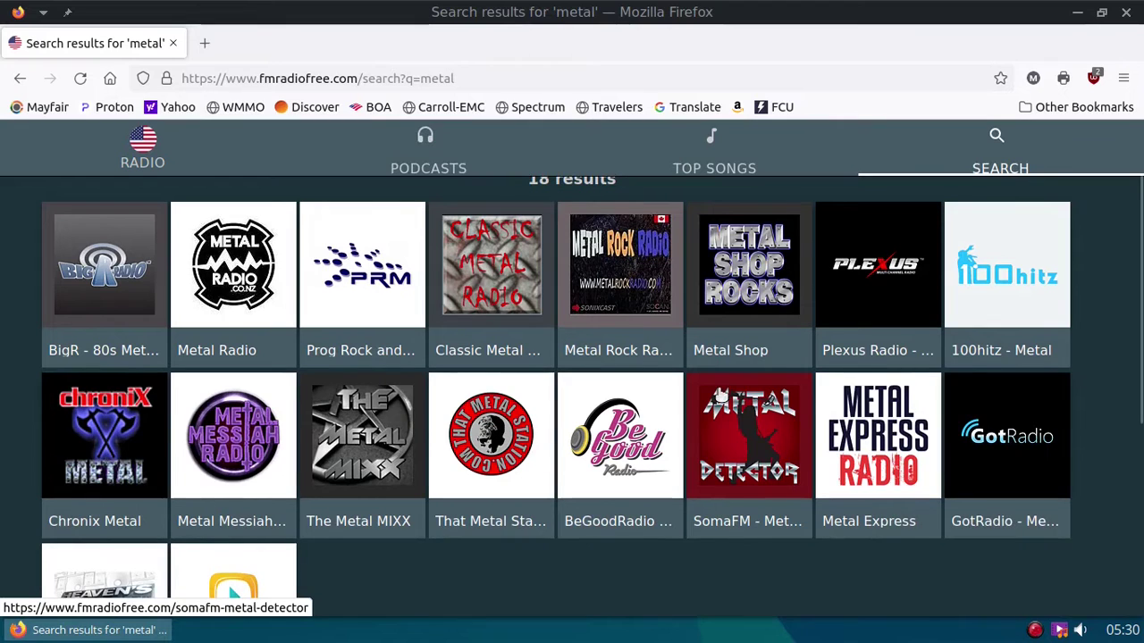
scroll(659, 389, "up", 2)
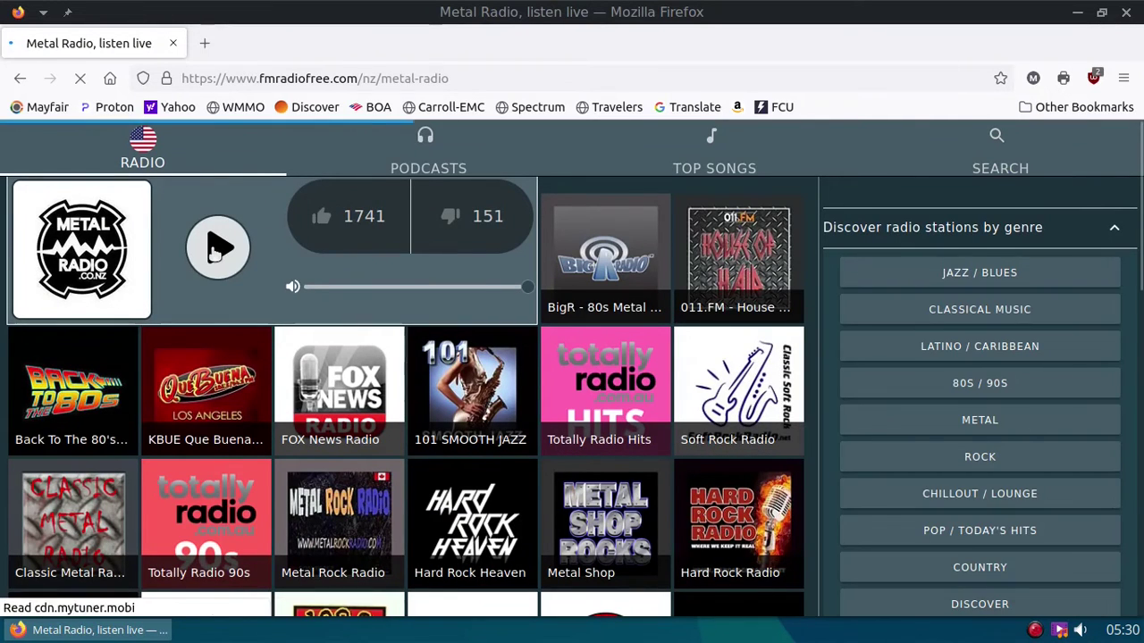
Open Metal Radio (New Zealand) and start its live stream.
left_click(215, 253)
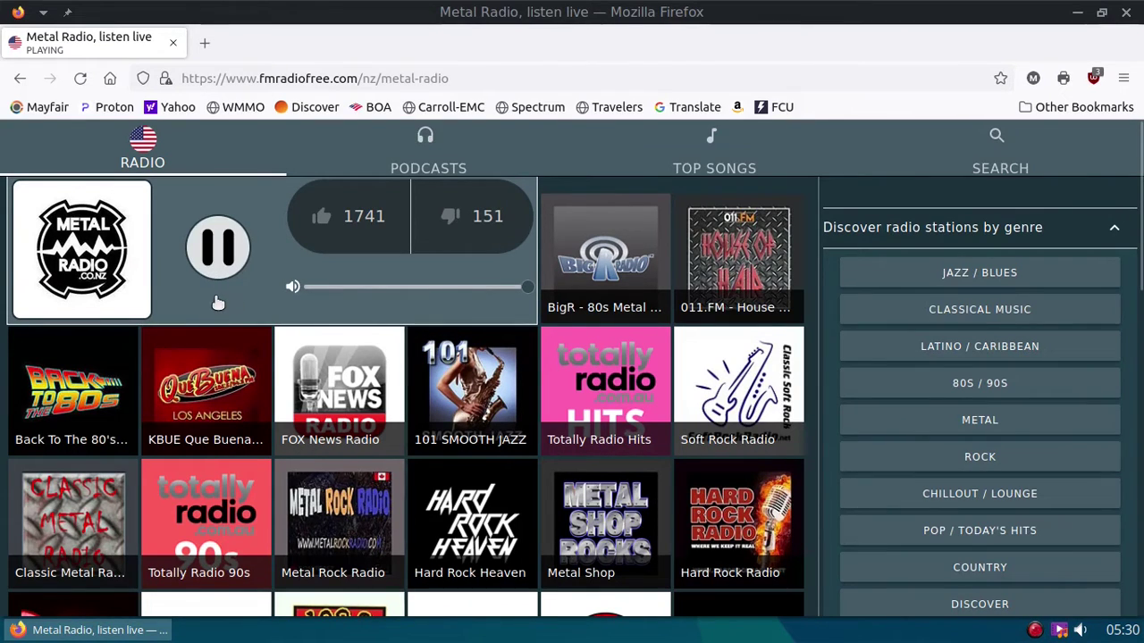
Open Firefox developer tools on the Network panel for the Metal Radio page.
right_click(217, 301)
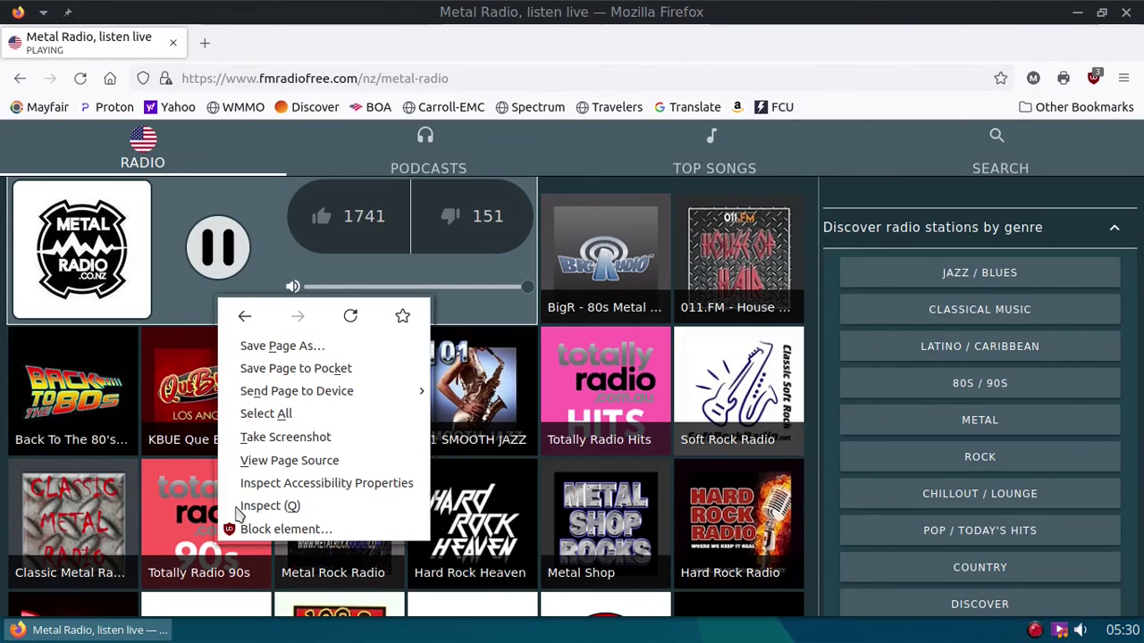
left_click(274, 508)
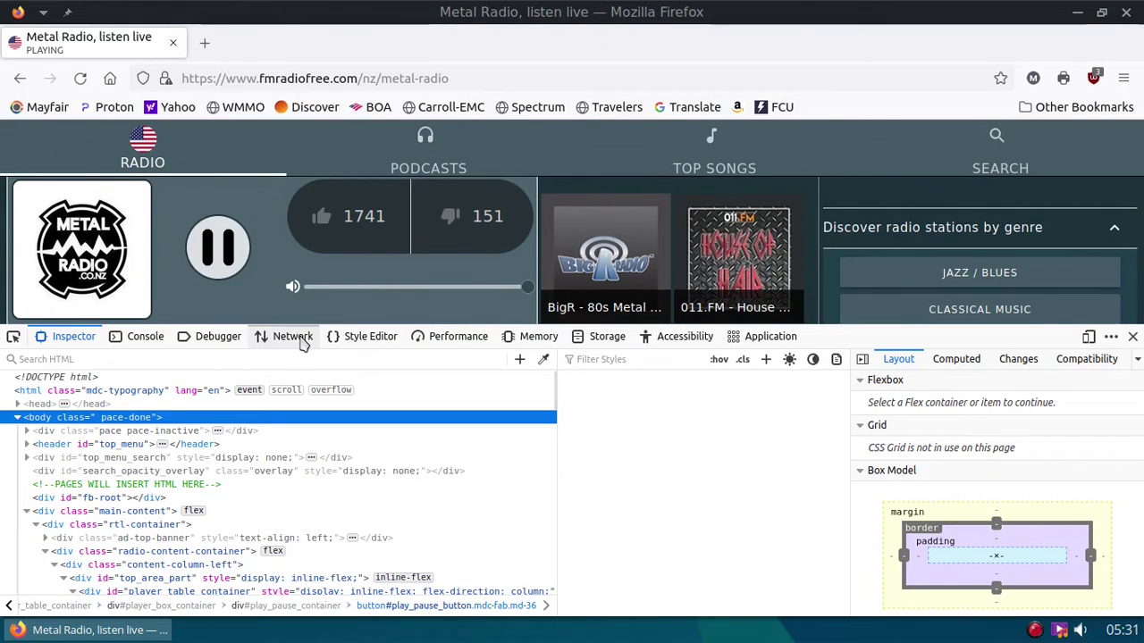
left_click(295, 337)
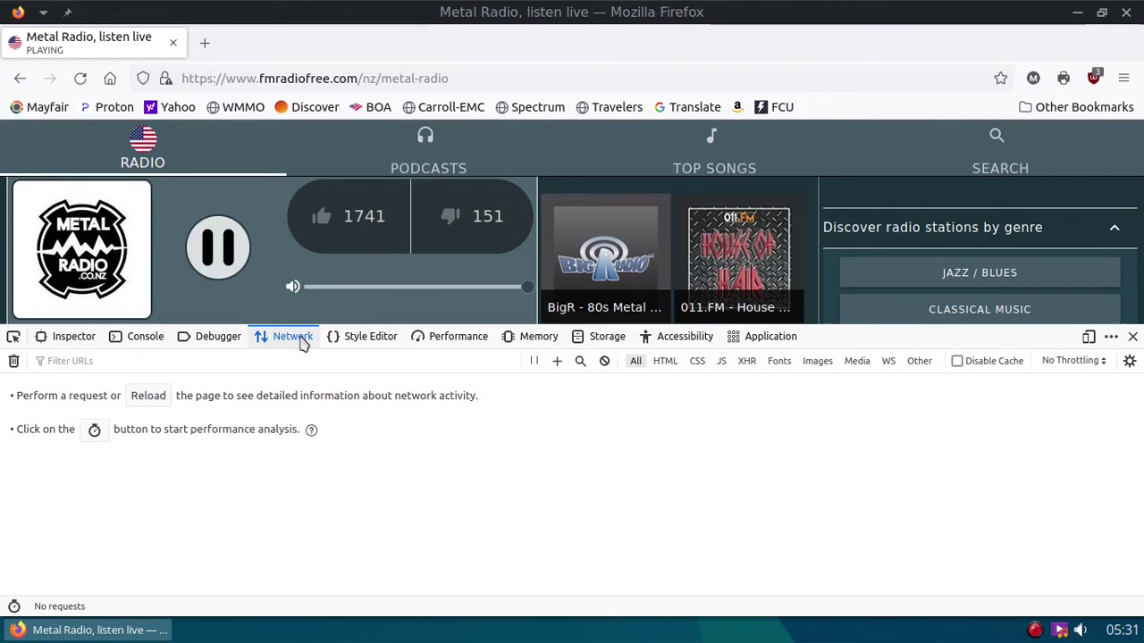
Pause and replay Metal Radio so the network log captures the curiosity.shoutca.st:9073 stream.
left_click(218, 264)
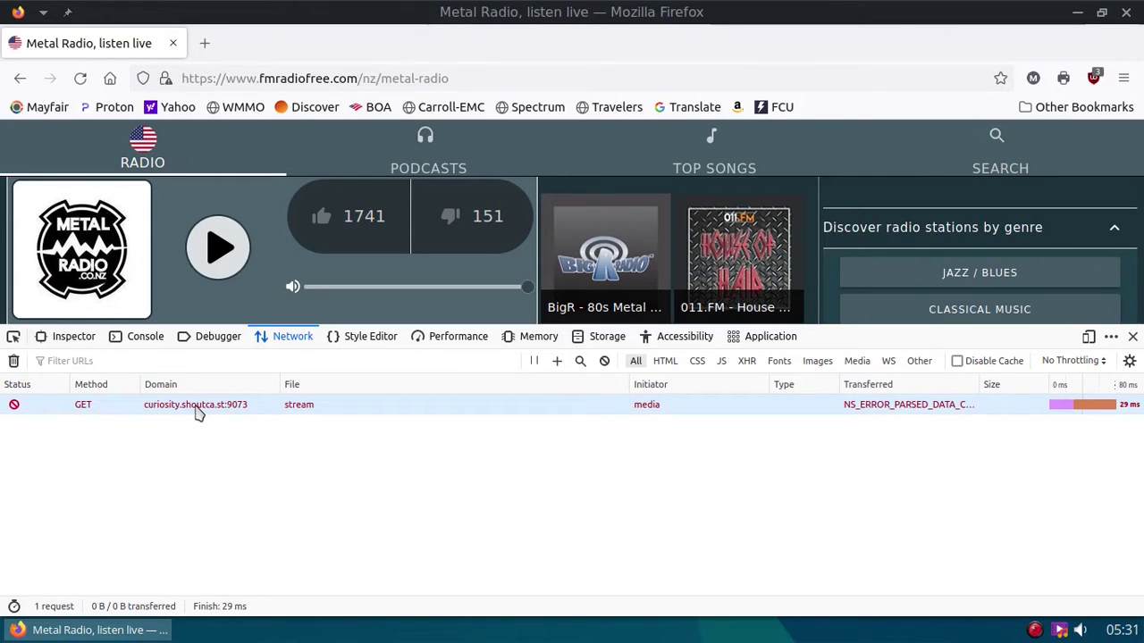
left_click(220, 248)
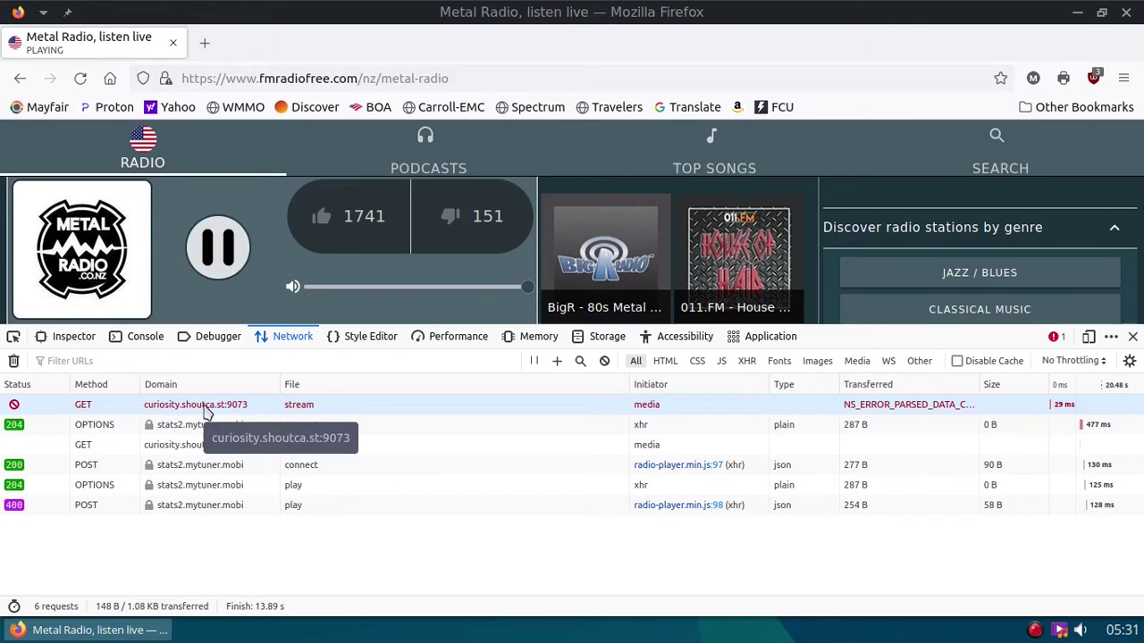
left_click(206, 407)
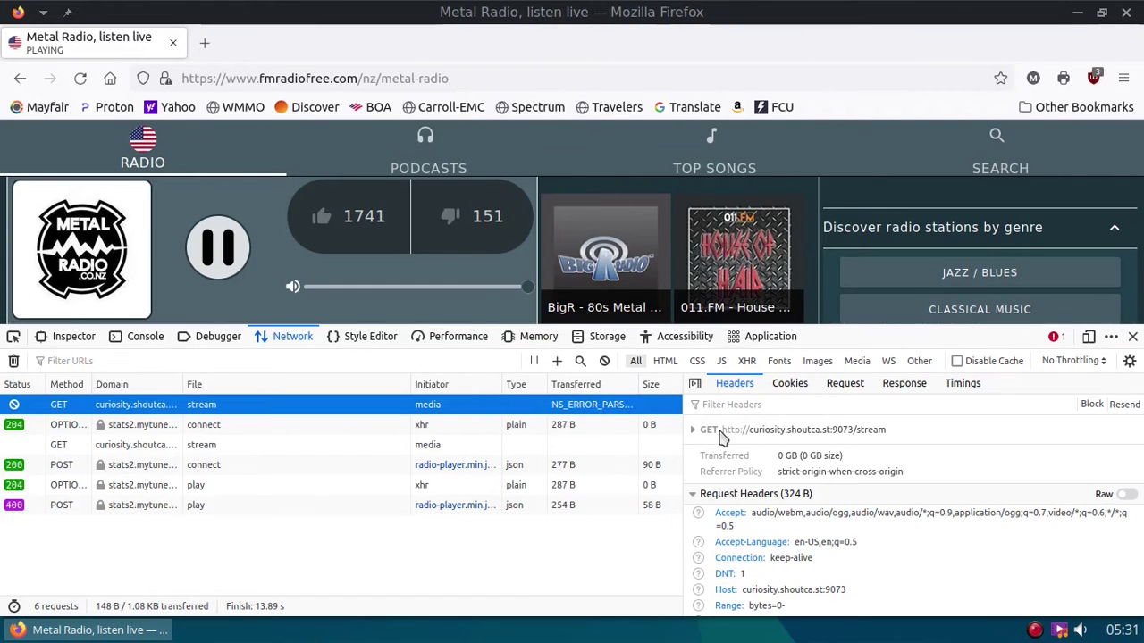
left_click(229, 257)
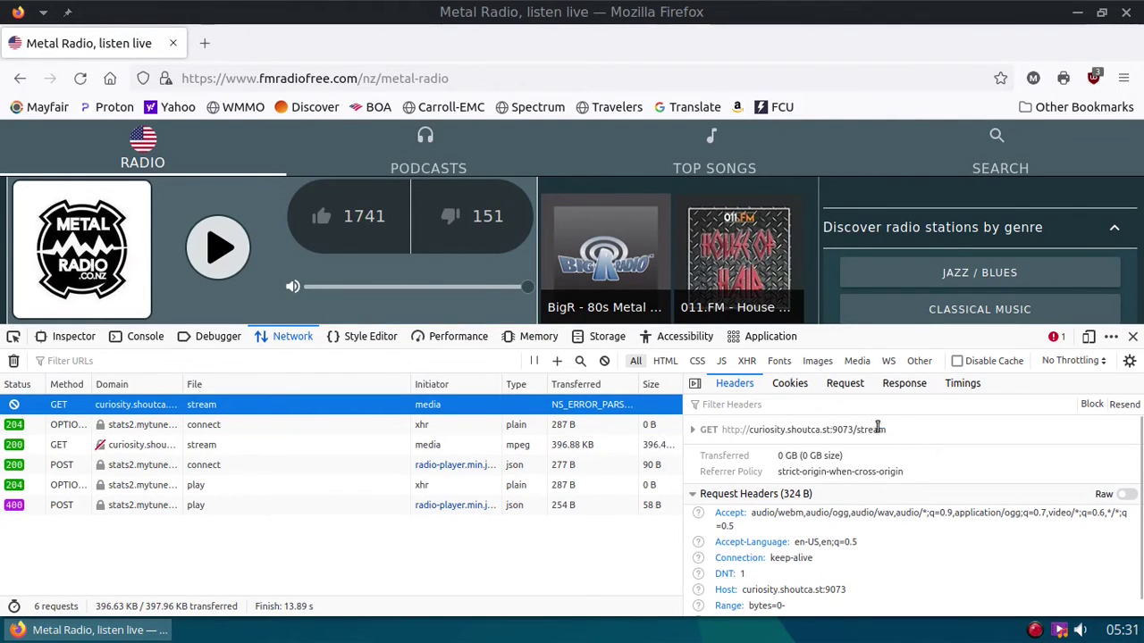
left_click_drag(880, 428, 730, 429)
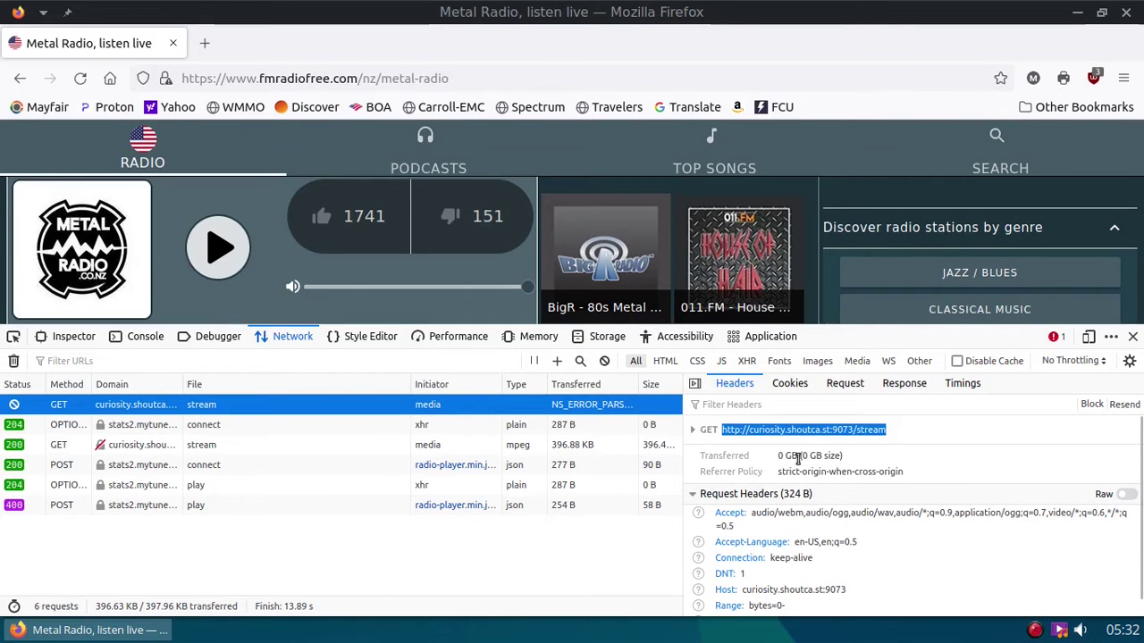
In a new XTerm, play the pasted stream URL with ffplay, then close its spectrum window.
right_click(314, 638)
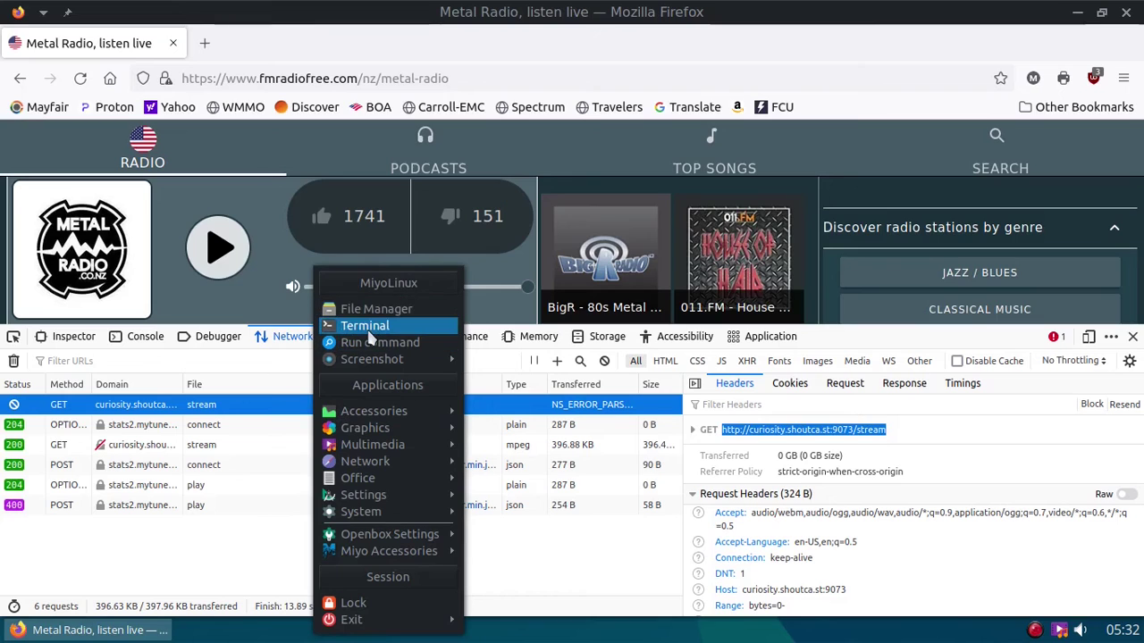
left_click(370, 324)
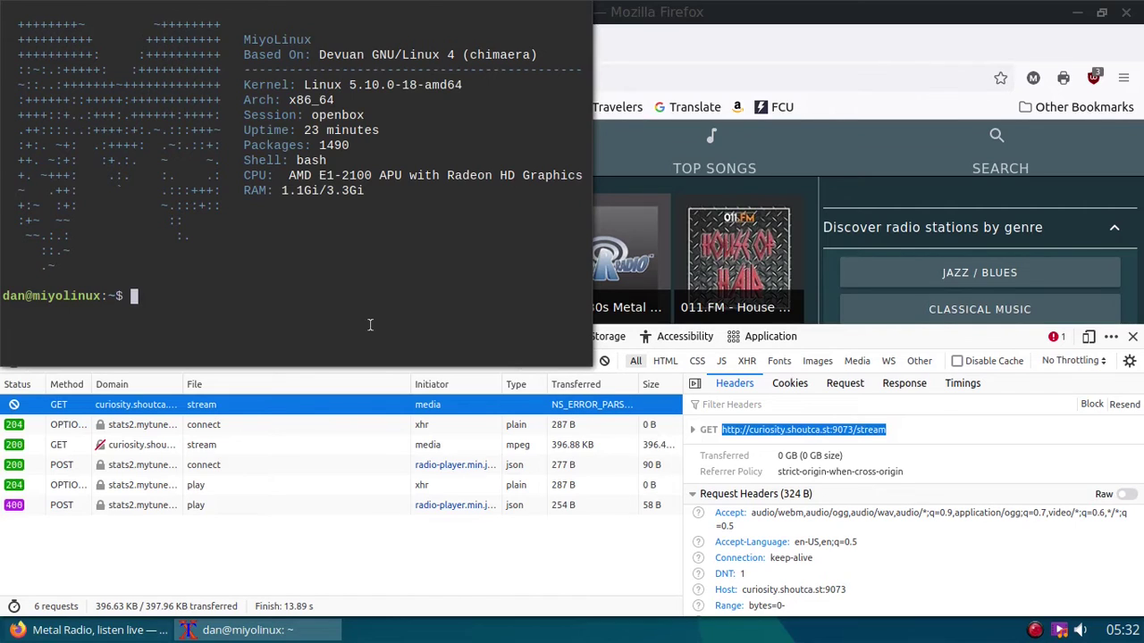
type("ffplay")
middle_click(226, 293)
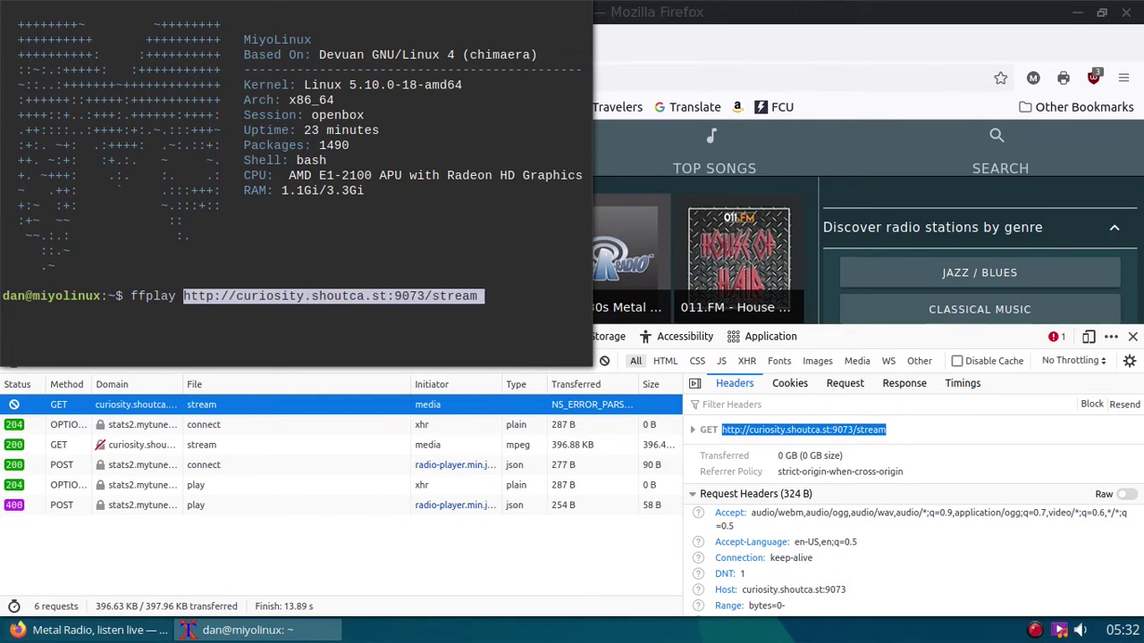
key("Return")
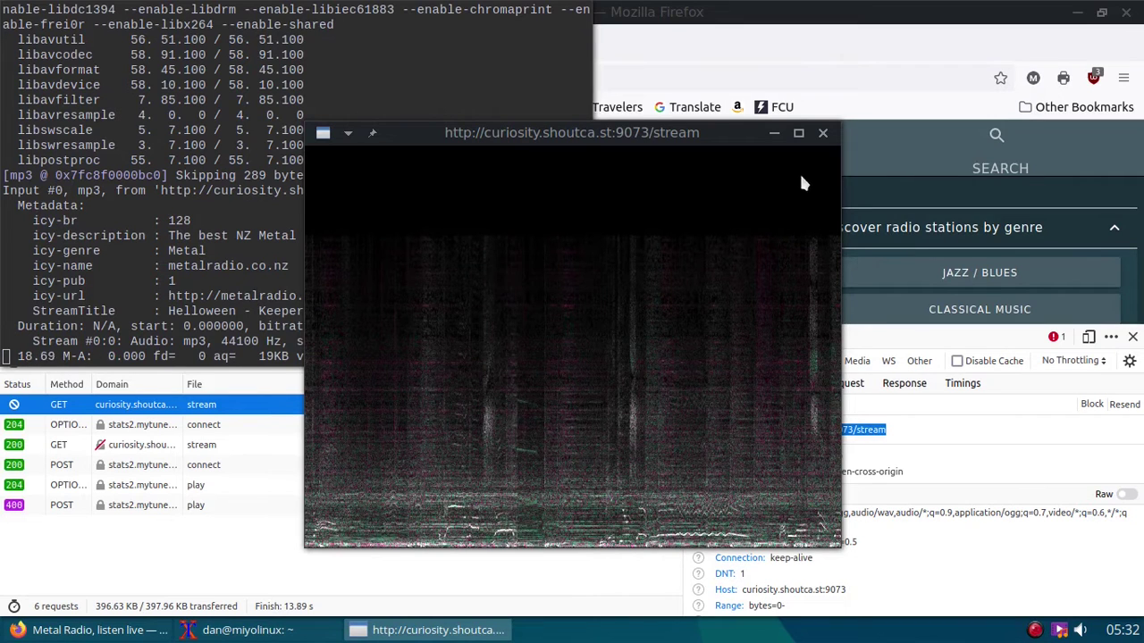
left_click(825, 132)
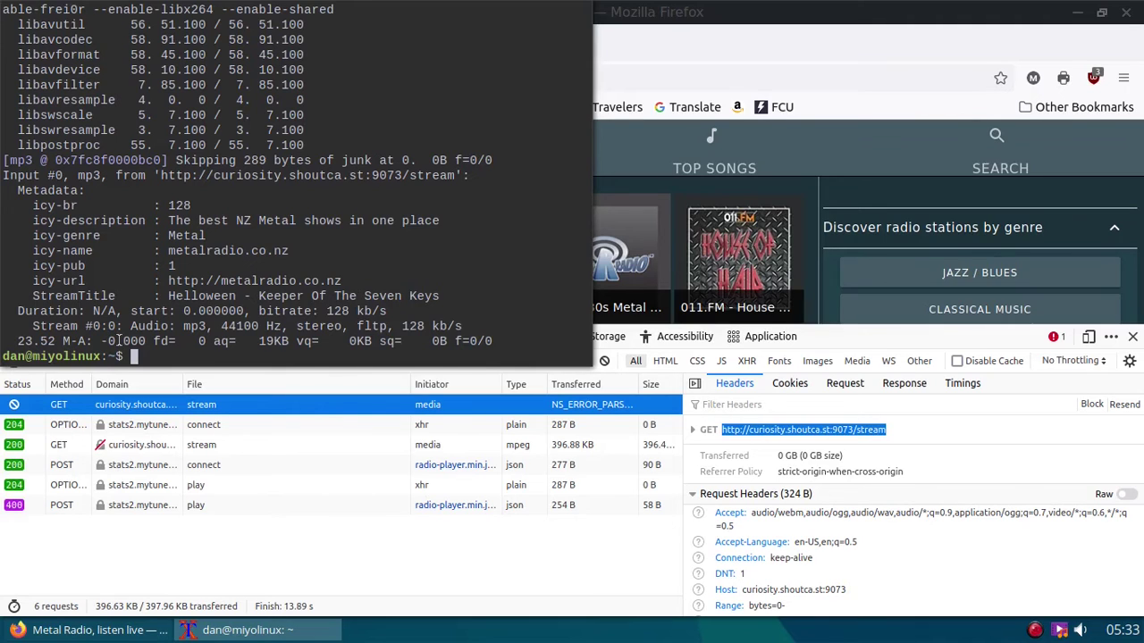
Rerun the ffplay command with -nodisp to play Metal Radio audio only.
key("Up")
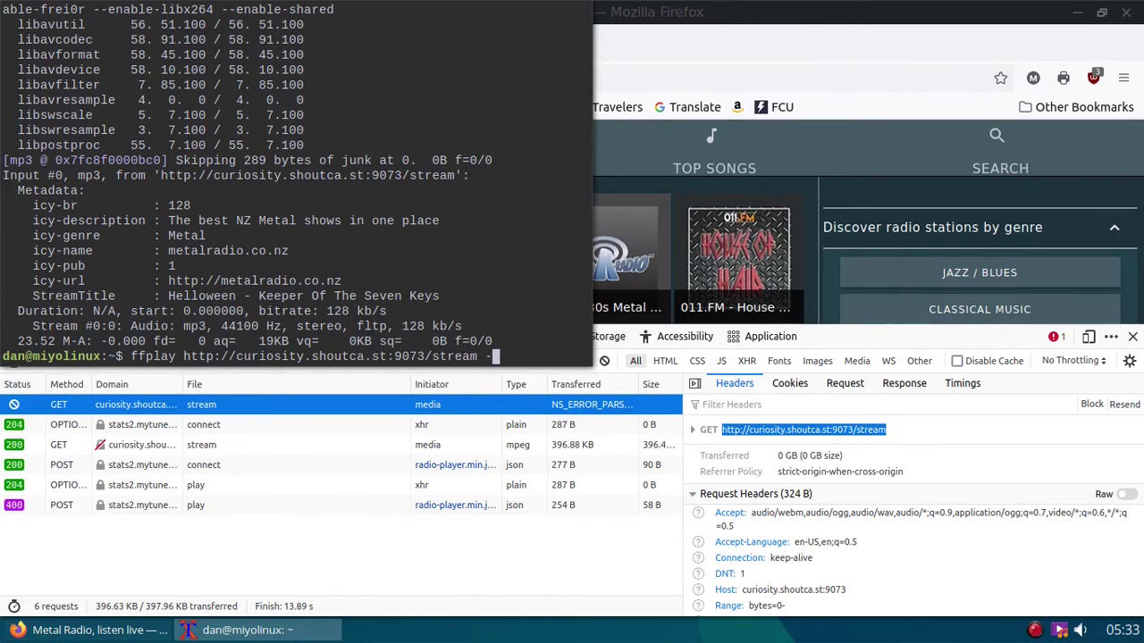
type("i")
type("sp")
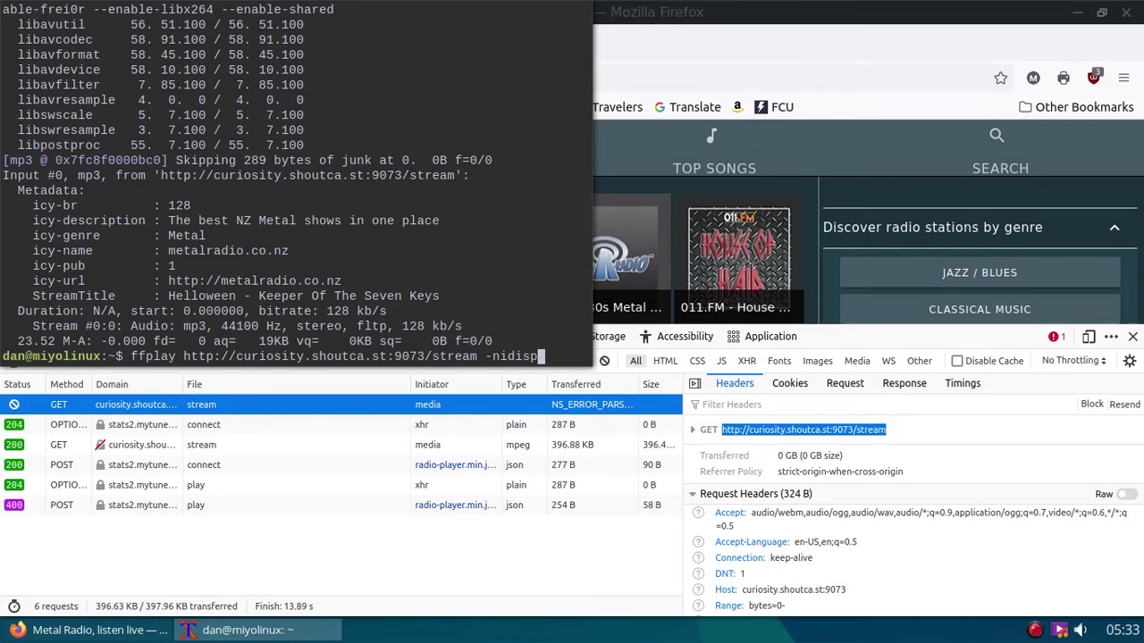
key("Left")
key("Left")
key("BackSpace")
type("o")
key("Right")
key("Right")
key("Right")
key("Return")
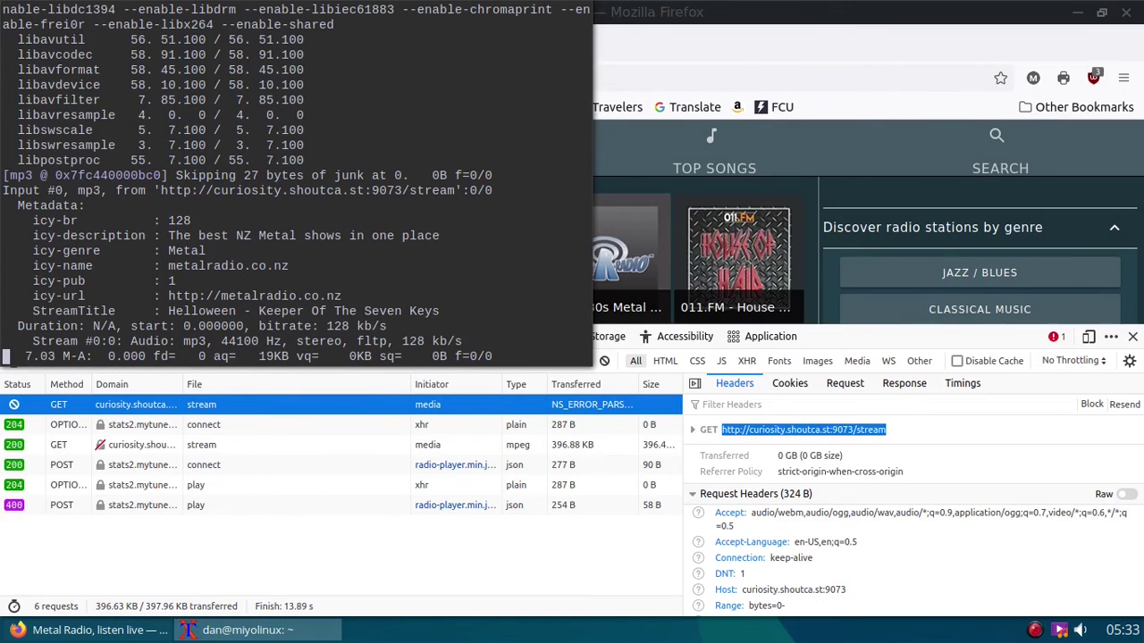
Stop ffplay, close the terminal, and hide Firefox developer tools.
key("ctrl+c")
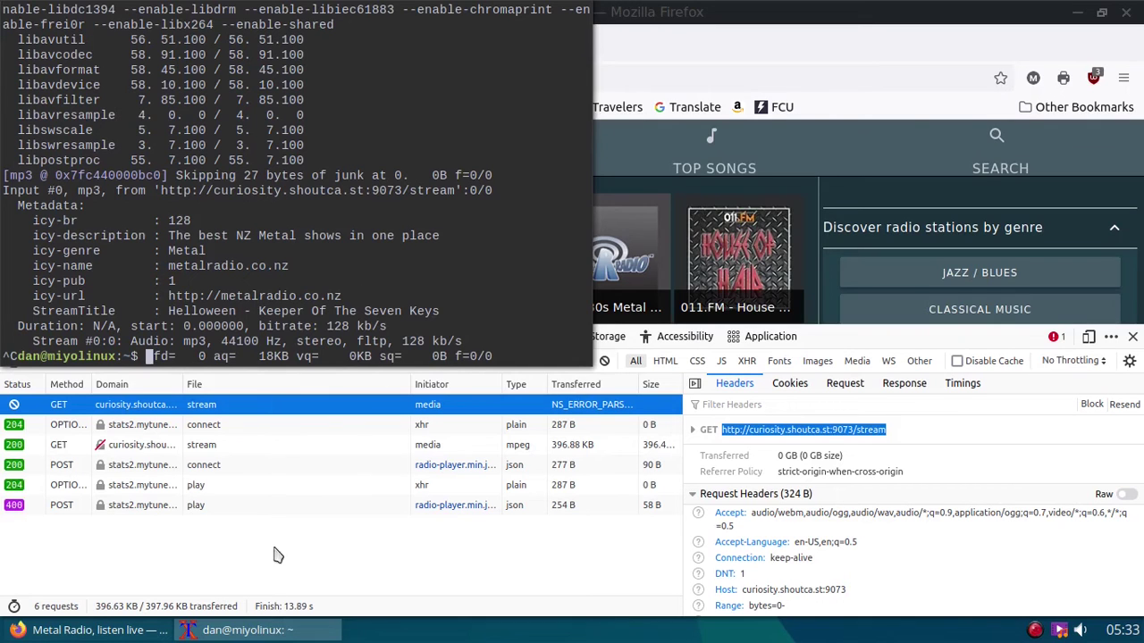
left_click(237, 630)
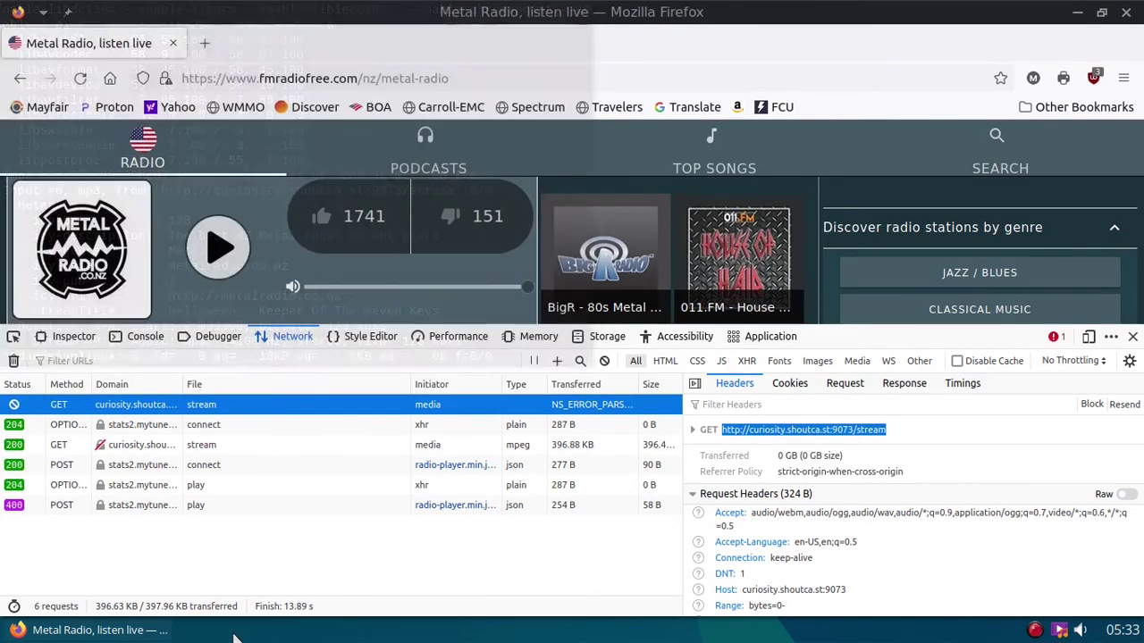
left_click(1131, 339)
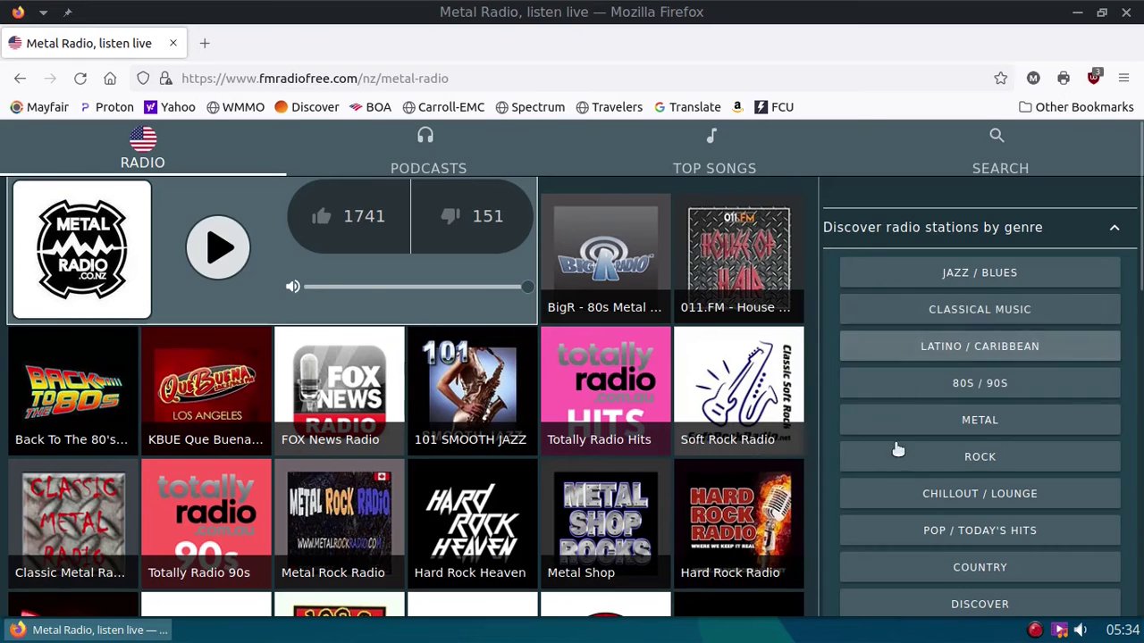
Browse to fmradiofree.com's Chillout / Lounge genre station list.
scroll(952, 504, "down", 4)
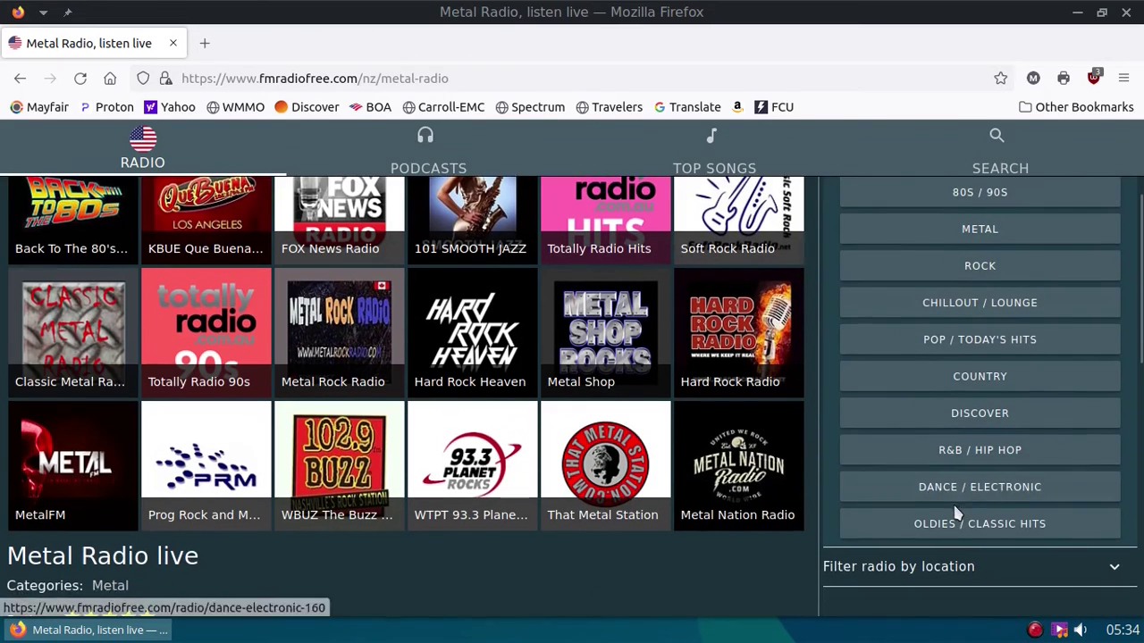
left_click(969, 504)
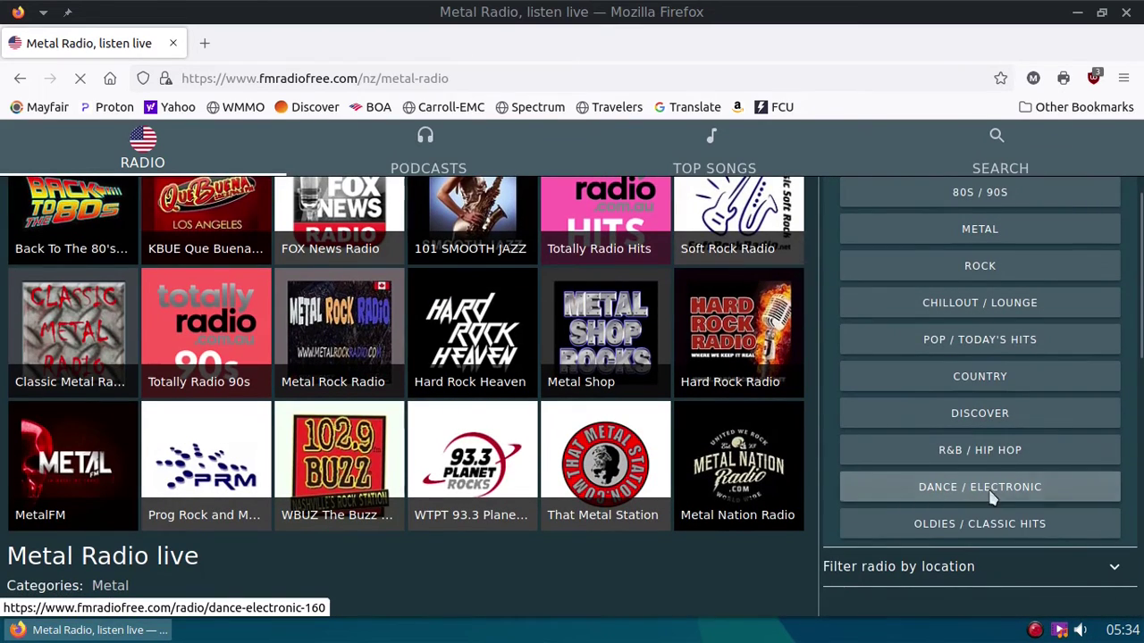
left_click(958, 308)
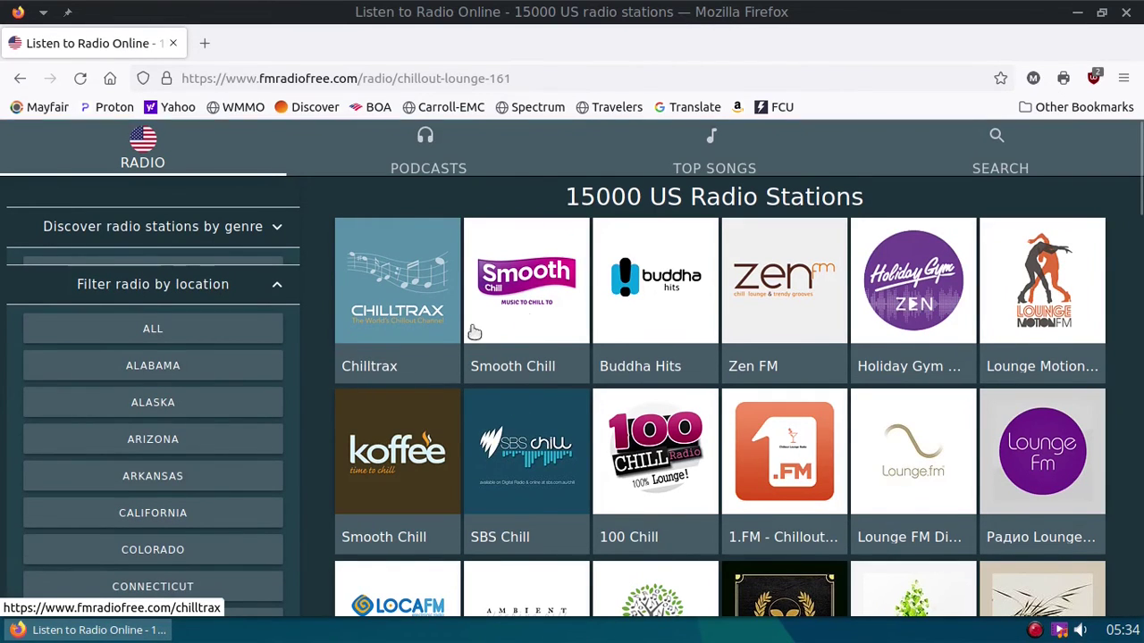
Play the Smooth Chill station and open developer tools on the Network panel.
left_click(556, 283)
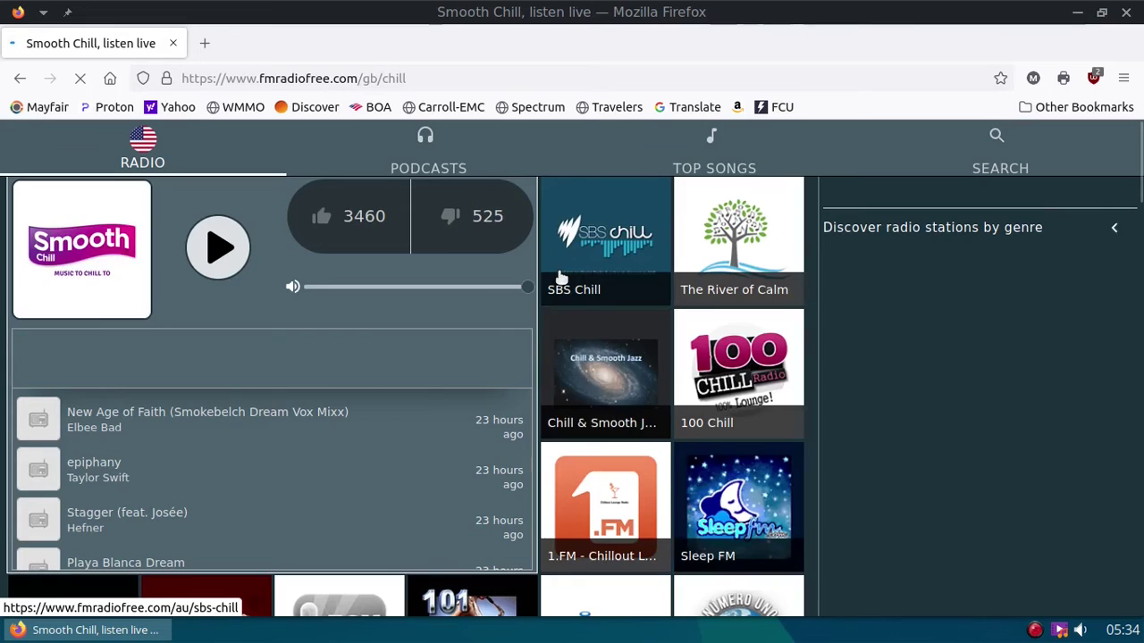
left_click(224, 254)
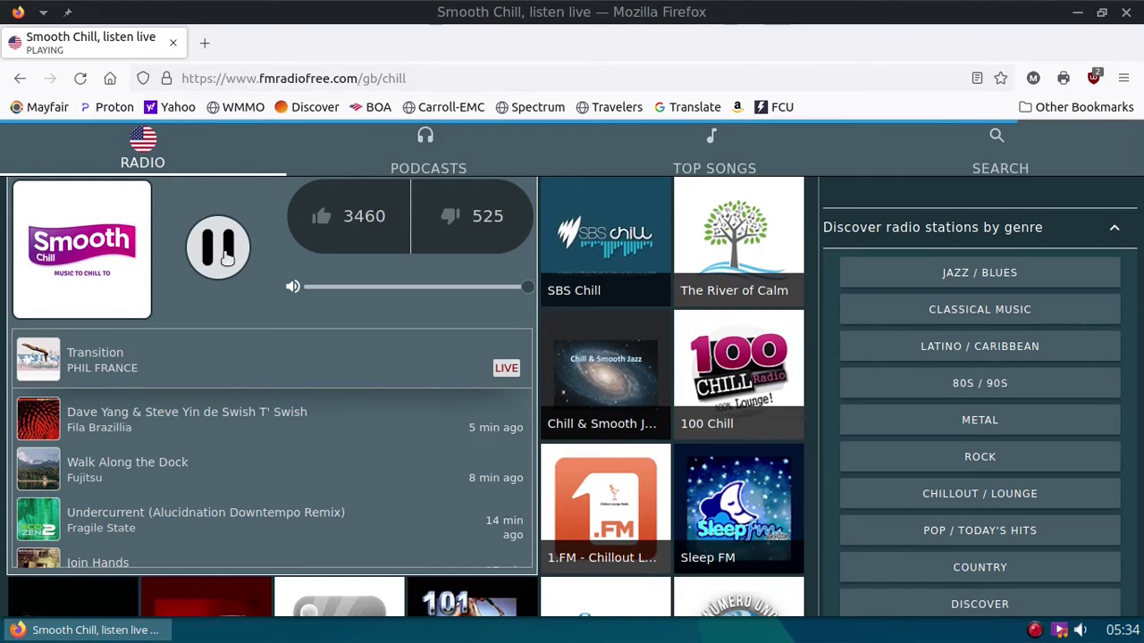
right_click(213, 307)
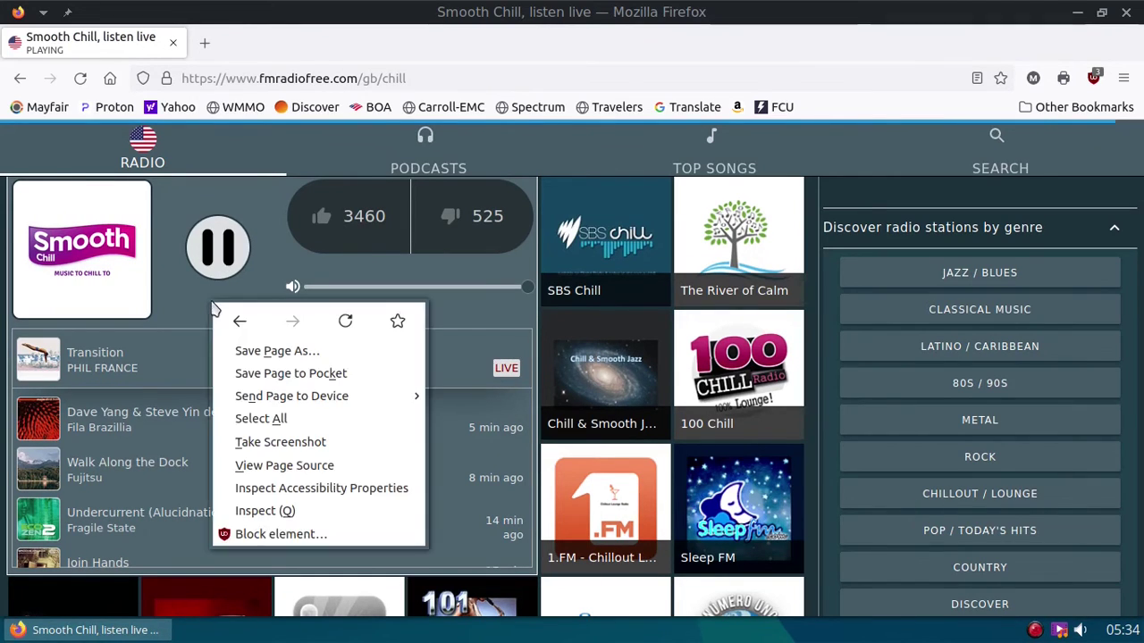
left_click(266, 513)
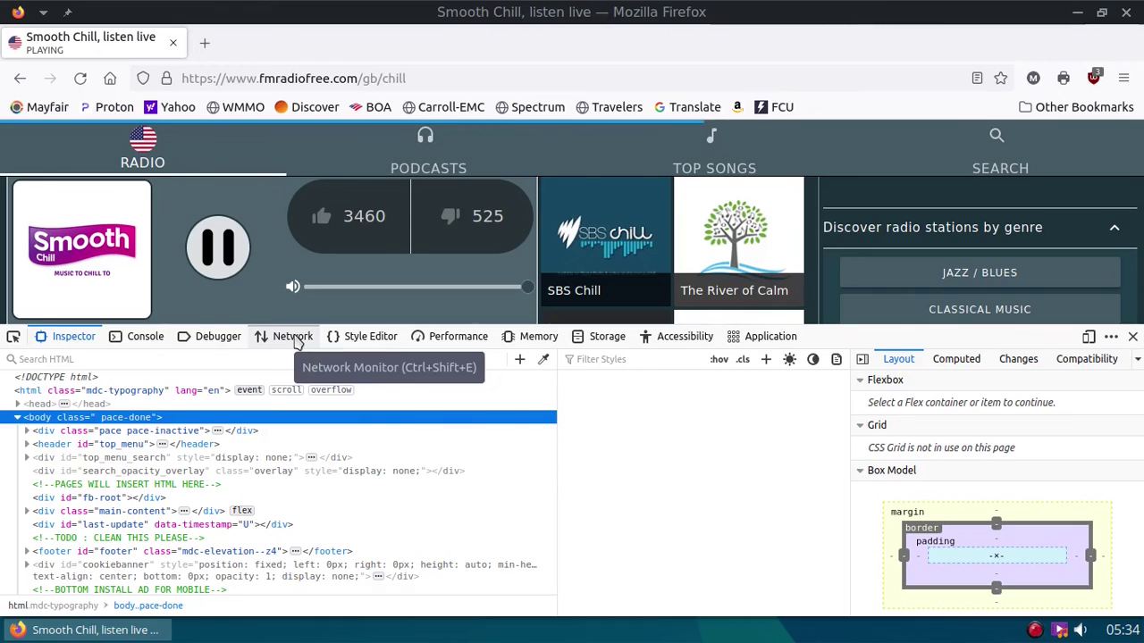
left_click(295, 338)
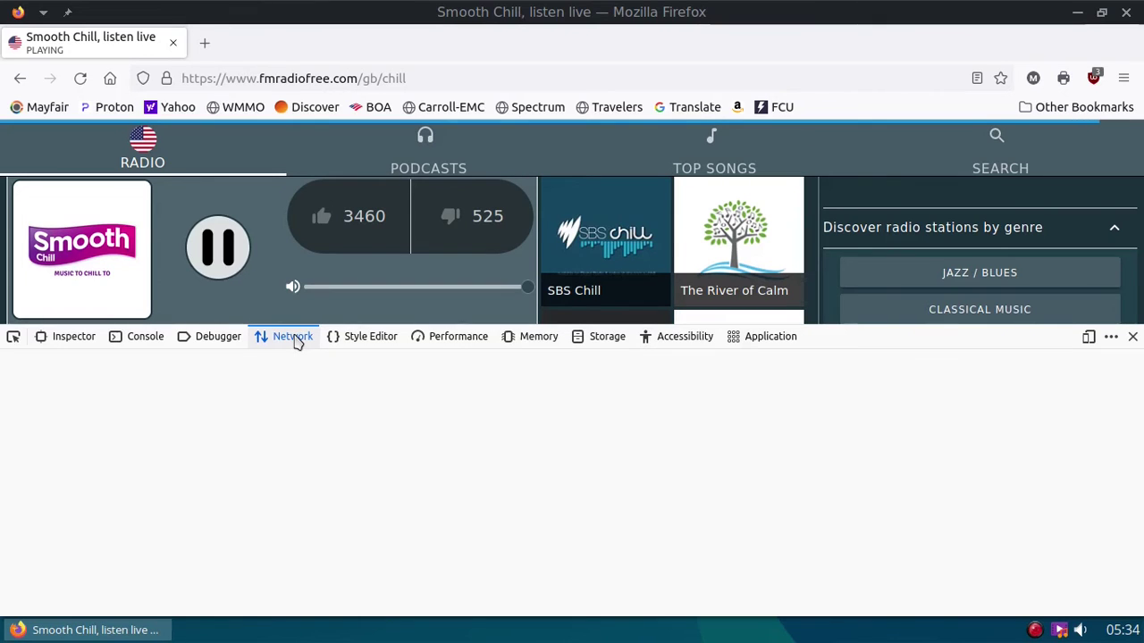
left_click(231, 268)
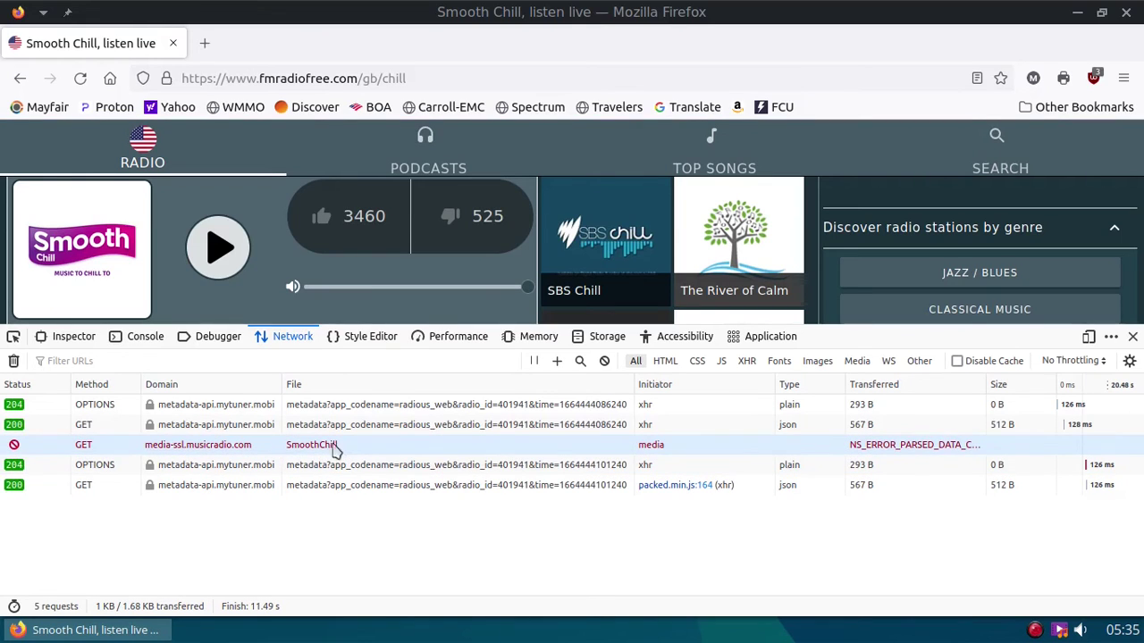
left_click(231, 454)
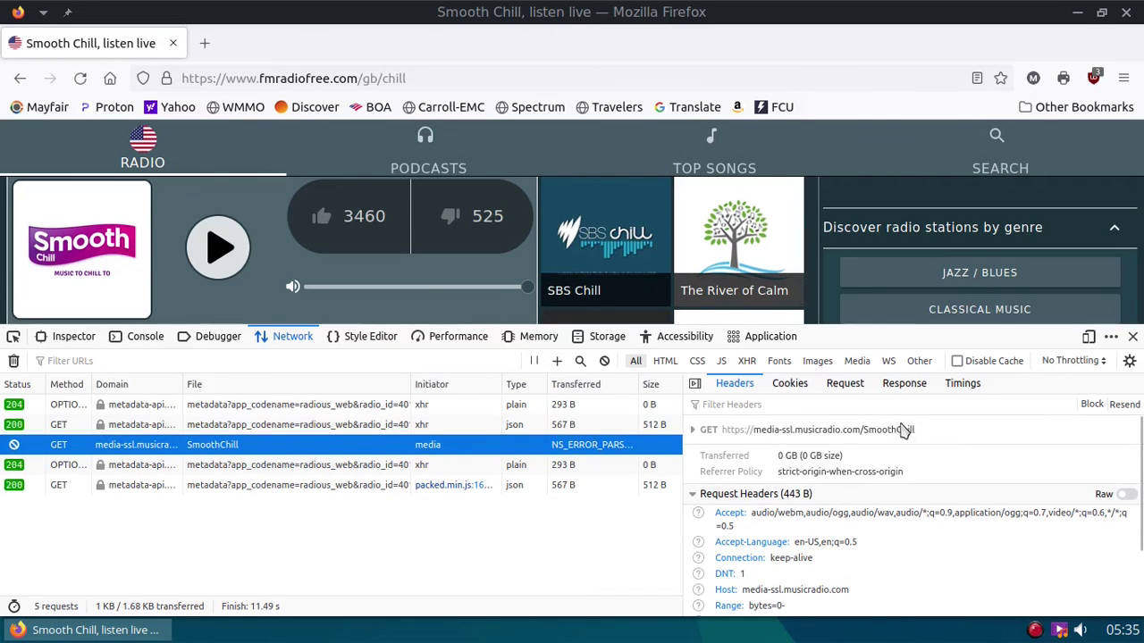
left_click_drag(913, 430, 730, 432)
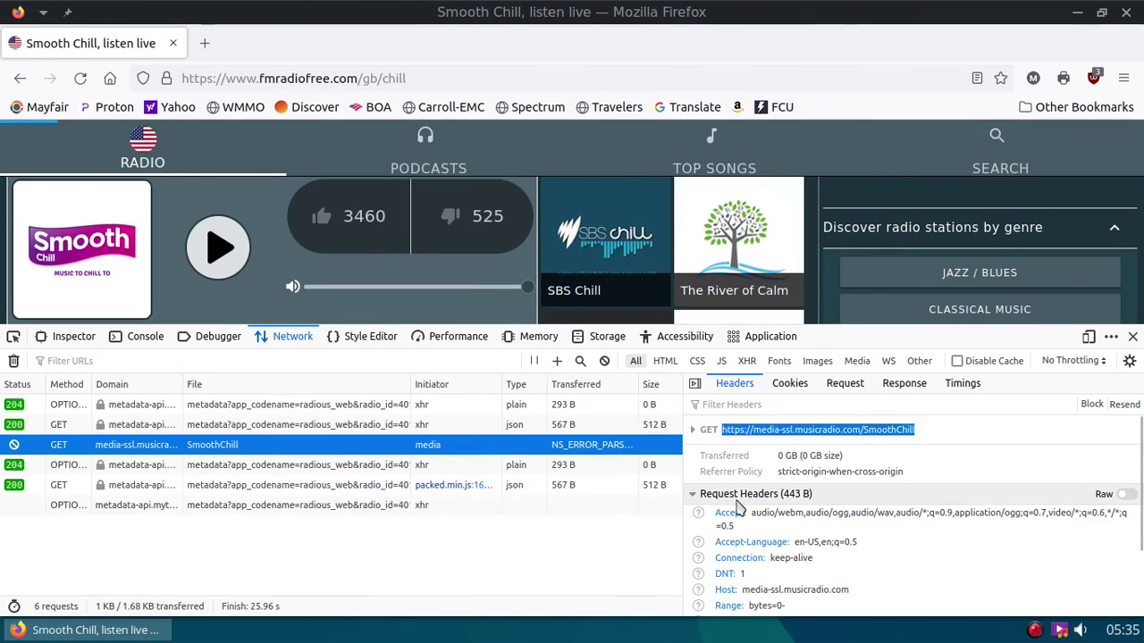
right_click(340, 638)
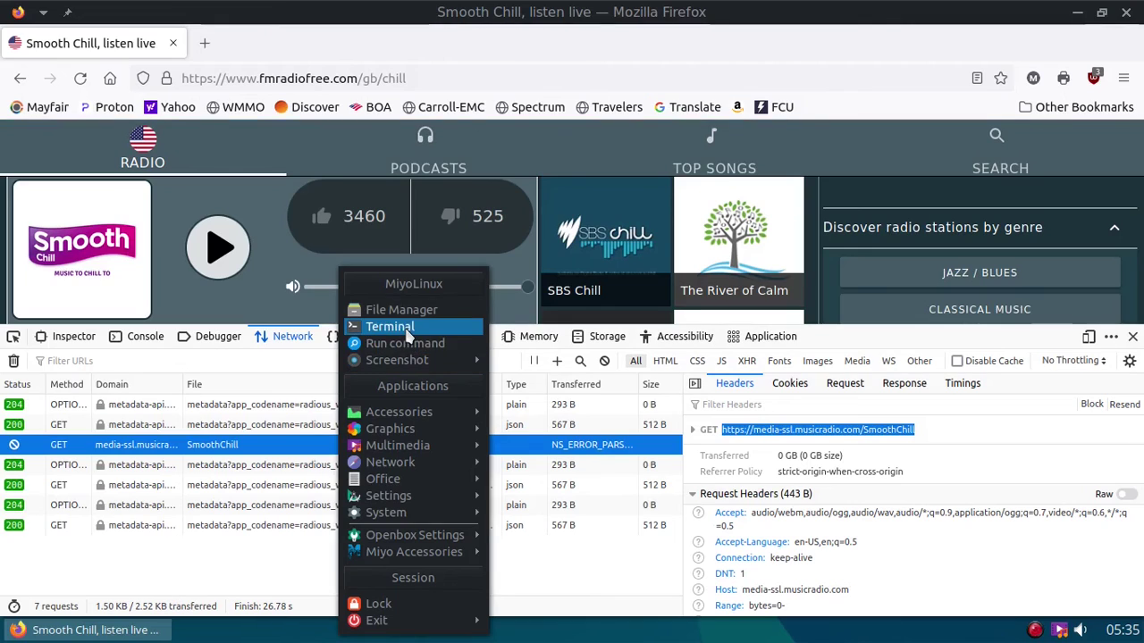
left_click(406, 328)
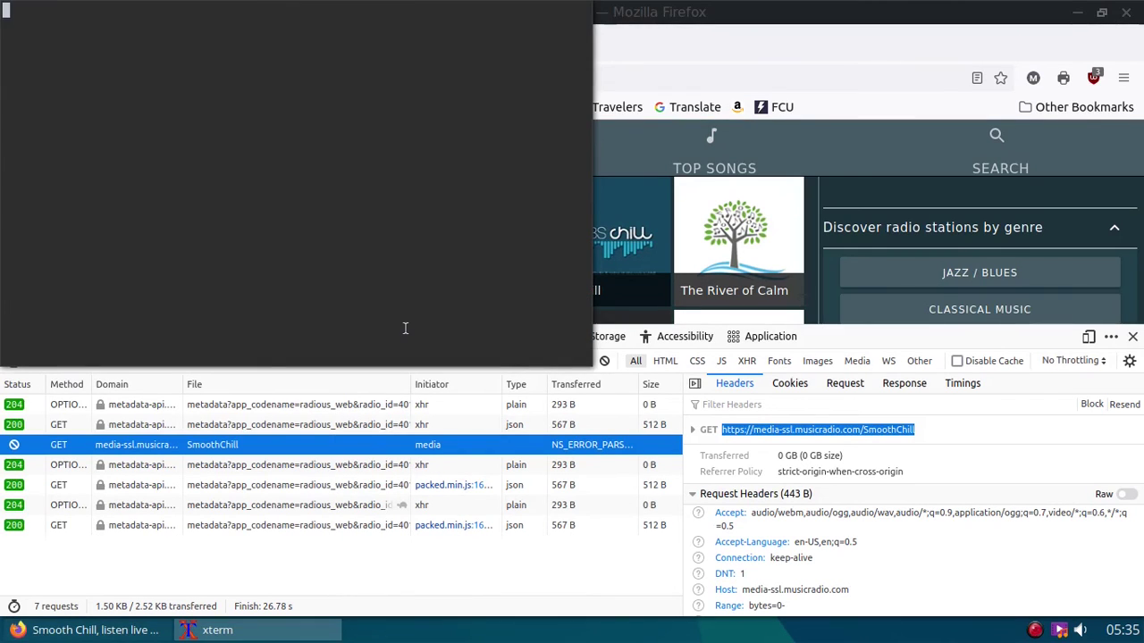
type("f")
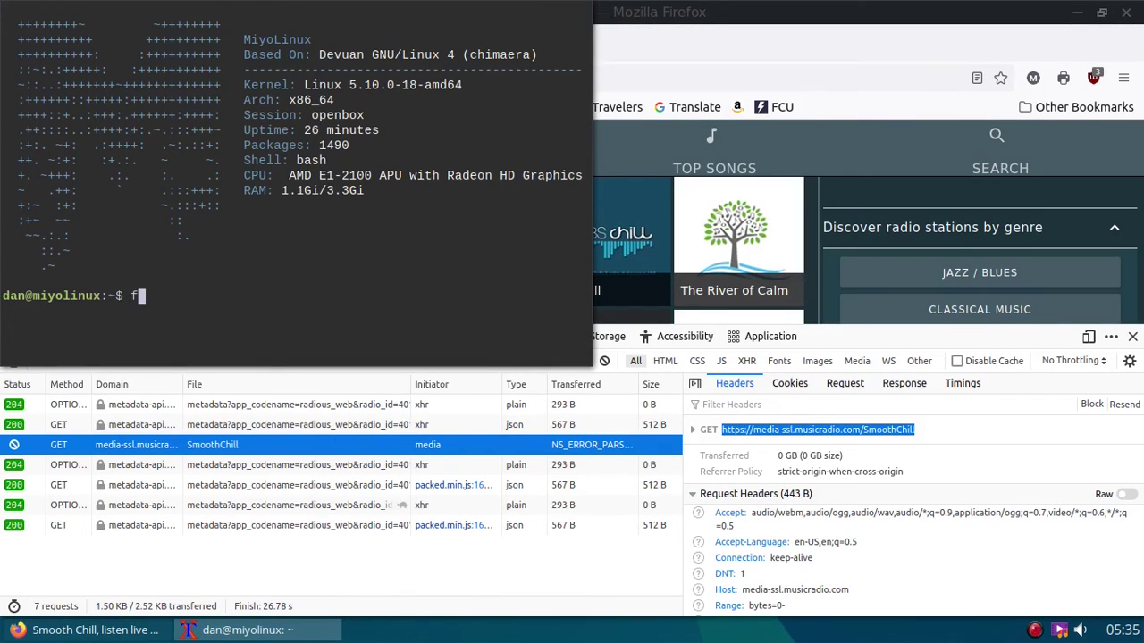
type("play -")
type("nodis")
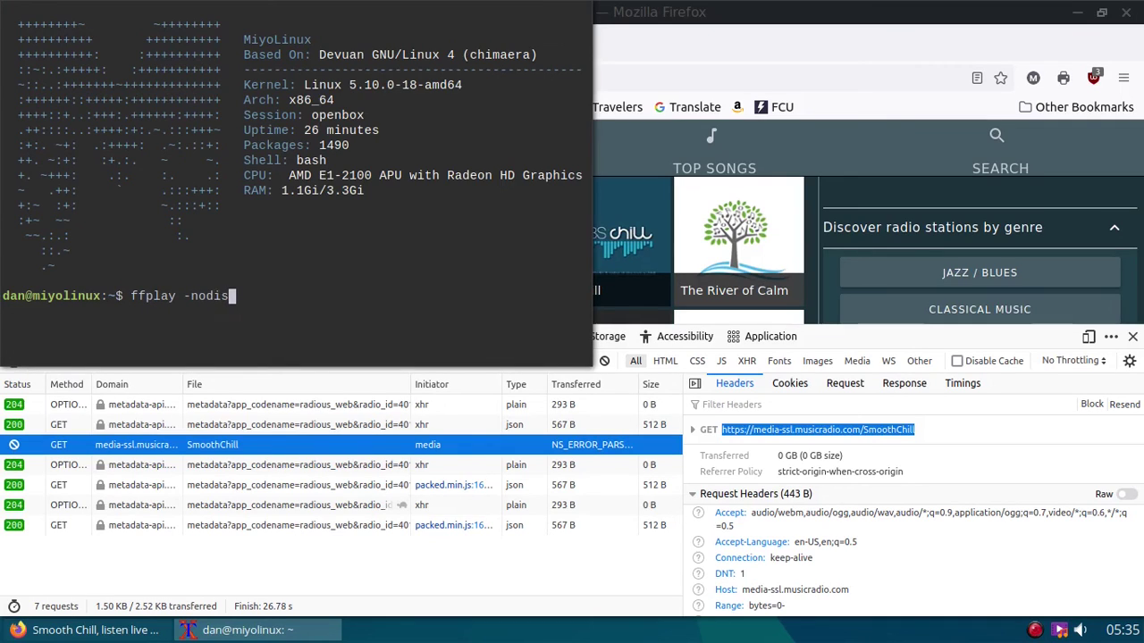
type("p")
middle_click(287, 300)
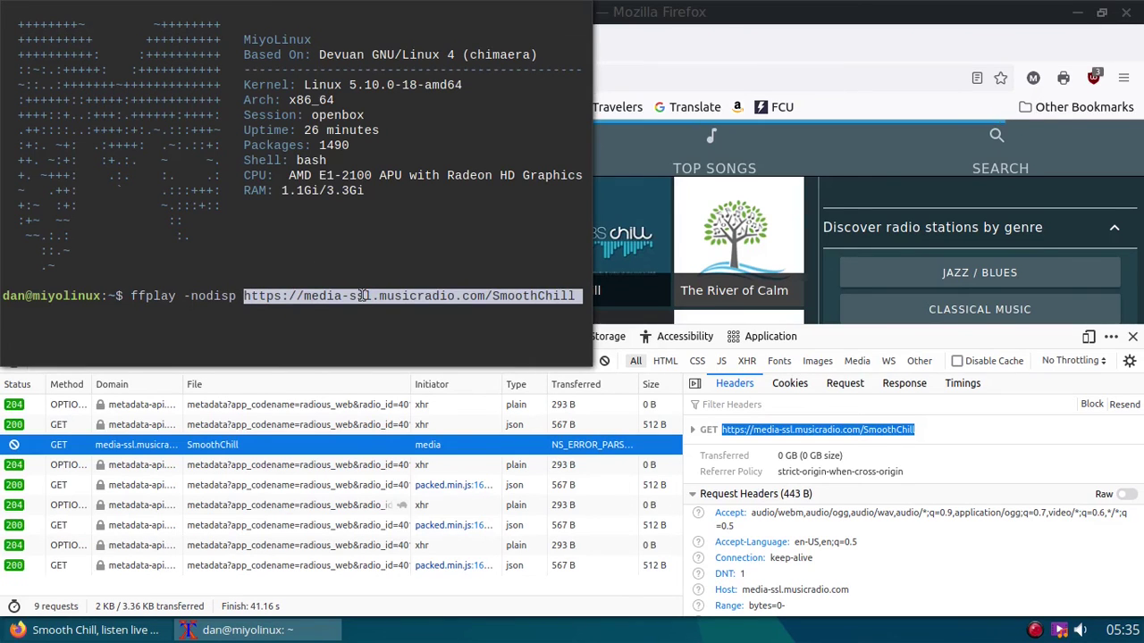
key("Return")
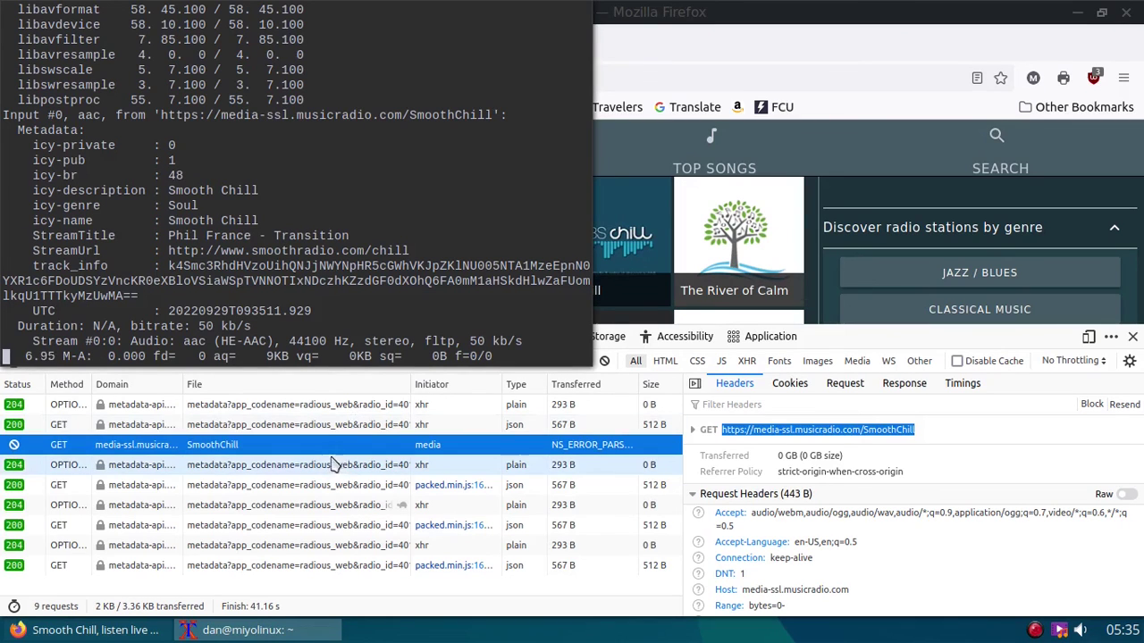
Stop the Smooth Chill ffplay playback and return to Firefox's network log.
key("ctrl+c")
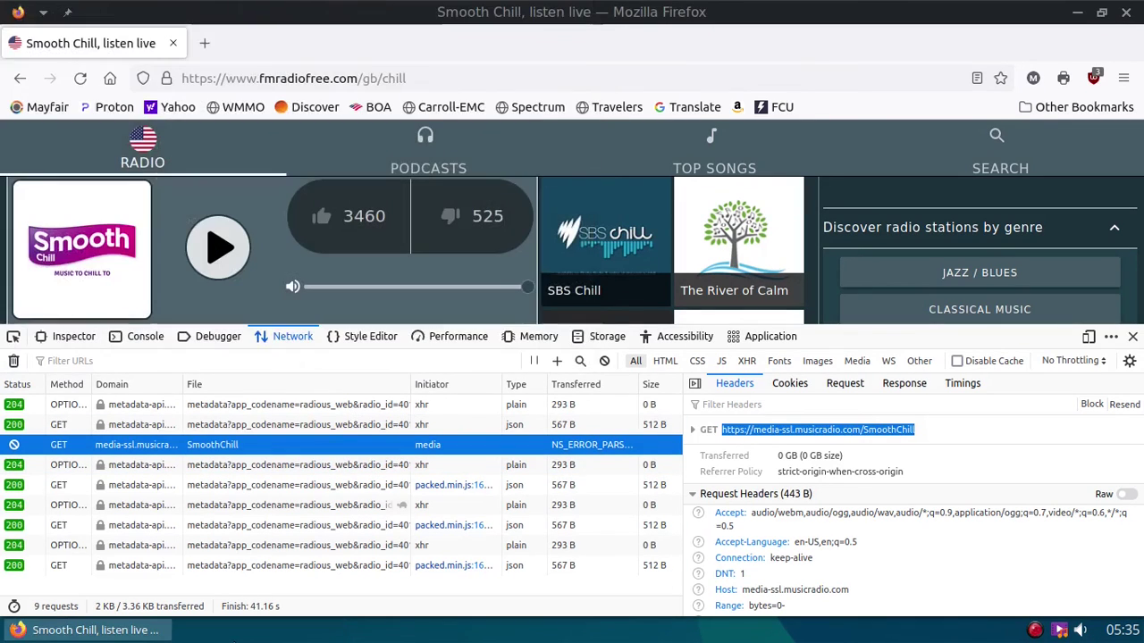